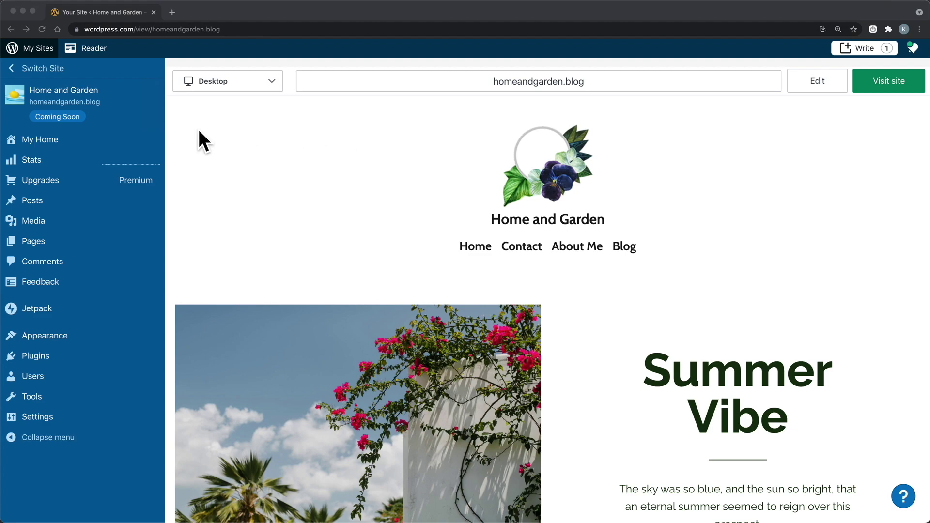
Step: Review the My Home dashboard's Launch your site checklist, where only launching remains unfinished
left_click(55, 149)
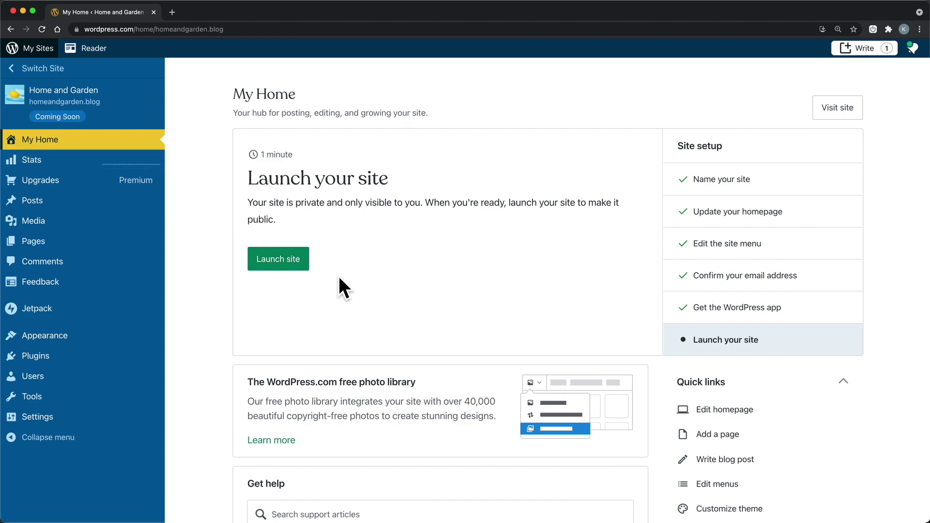
scroll(338, 278, "down", 5)
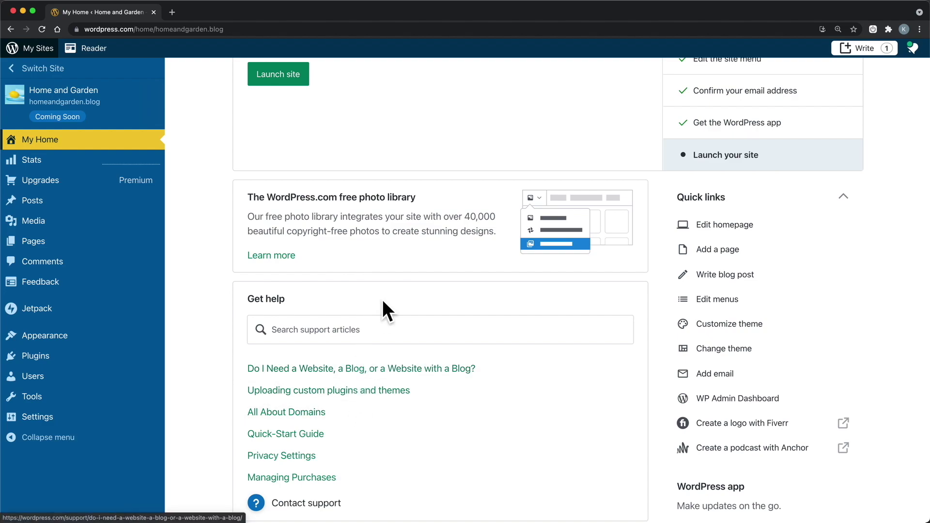
scroll(394, 284, "up", 1)
scroll(395, 283, "up", 2)
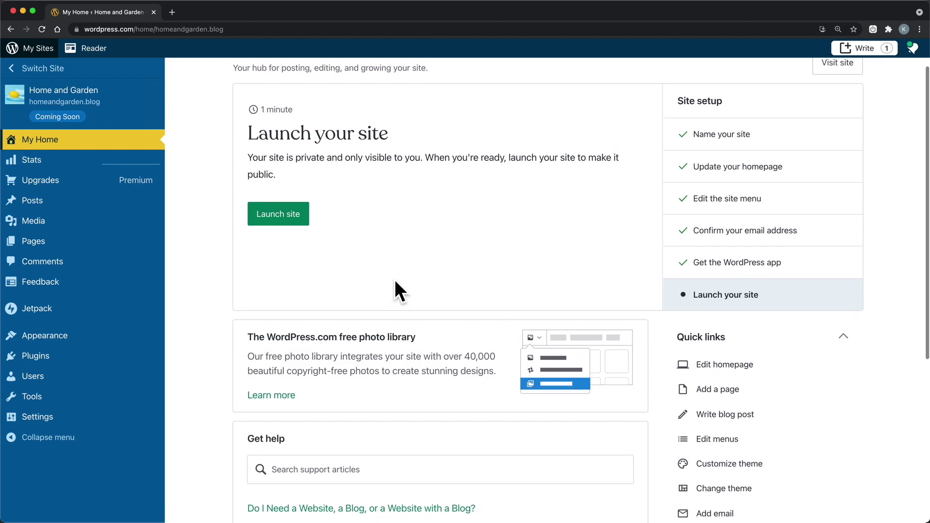
Step: Look over the site's stats, Premium plan, domains and email options, then list its posts
left_click(160, 174)
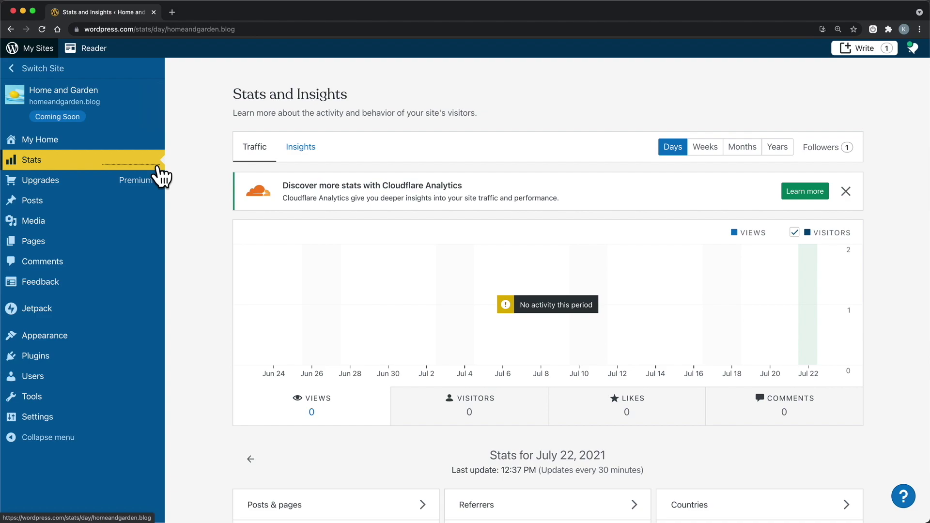
mouse_move(152, 196)
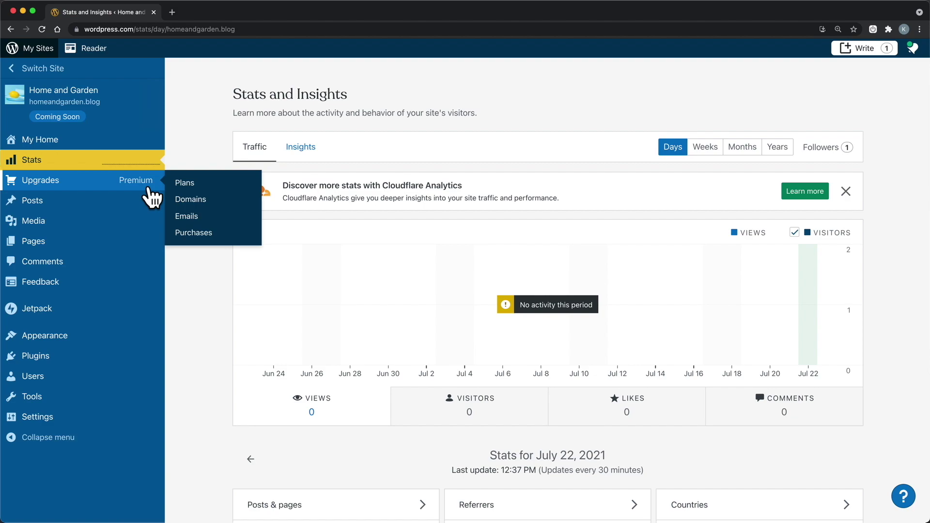
left_click(148, 189)
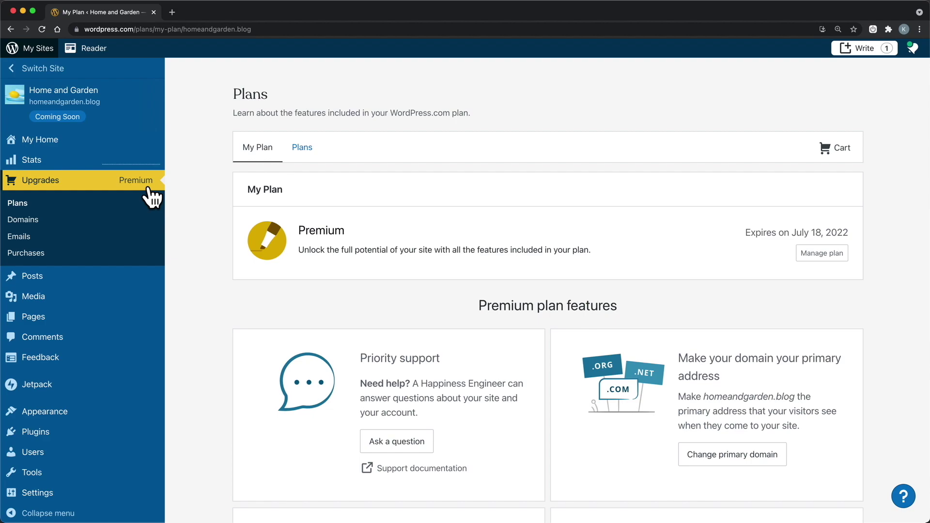
left_click(49, 226)
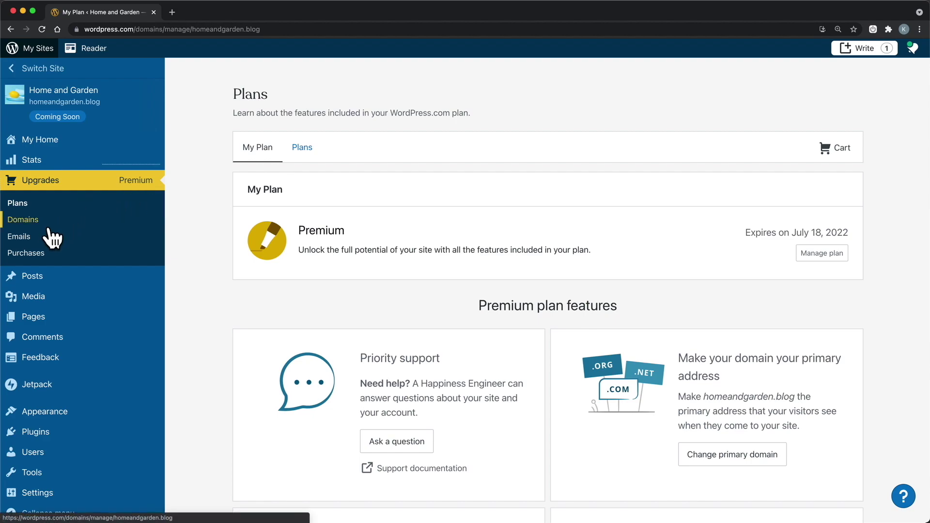
left_click(42, 245)
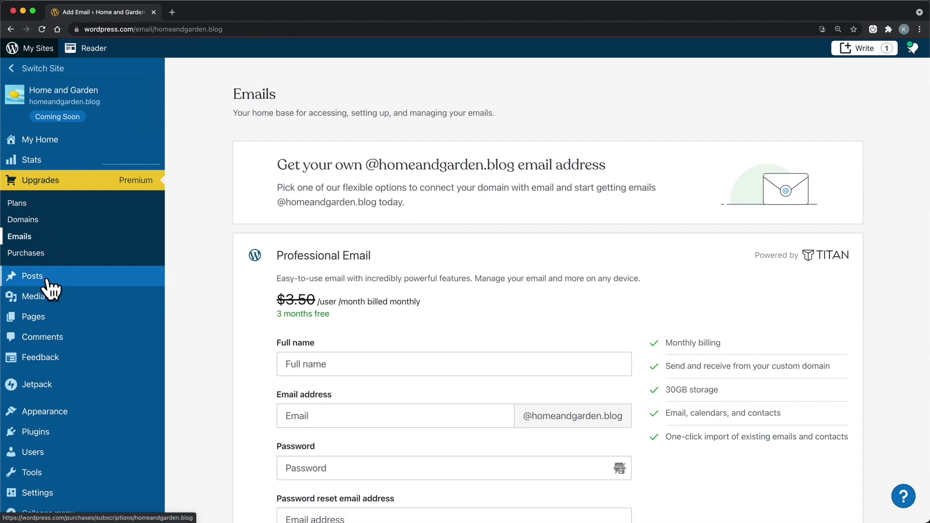
mouse_move(49, 283)
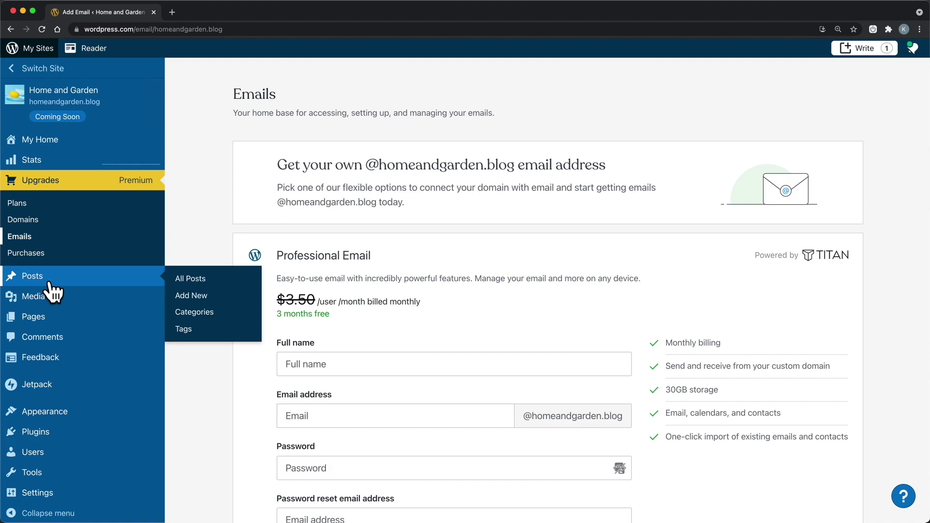
left_click(48, 284)
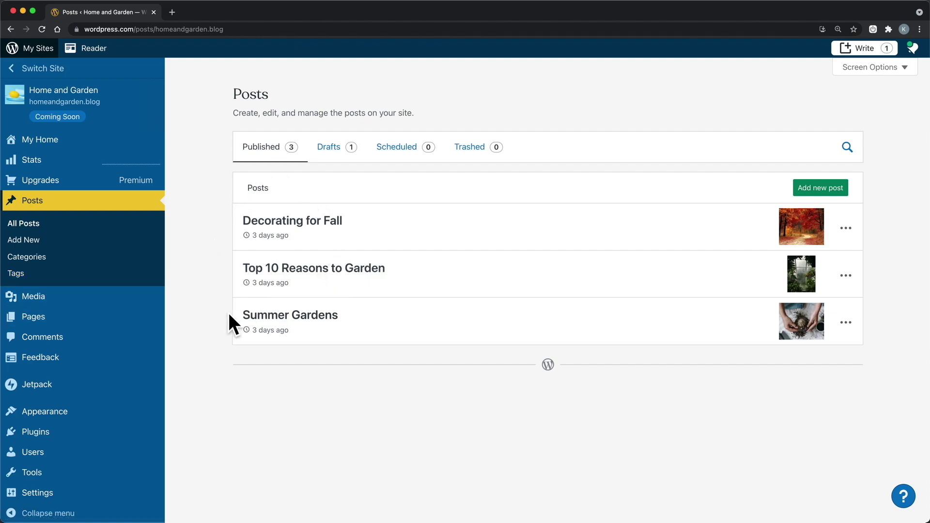
Step: Review All Pages, then view the Media library's images from July 18, 2021
left_click(90, 323)
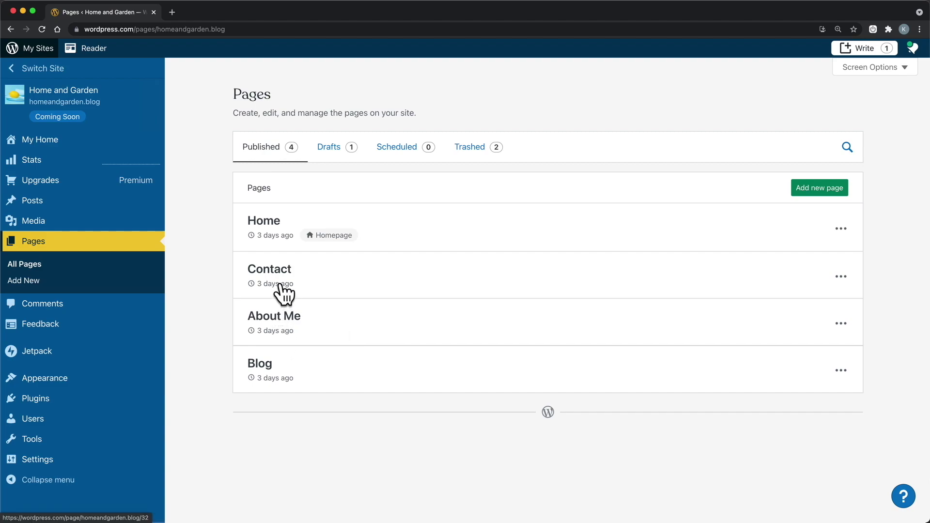
left_click(36, 221)
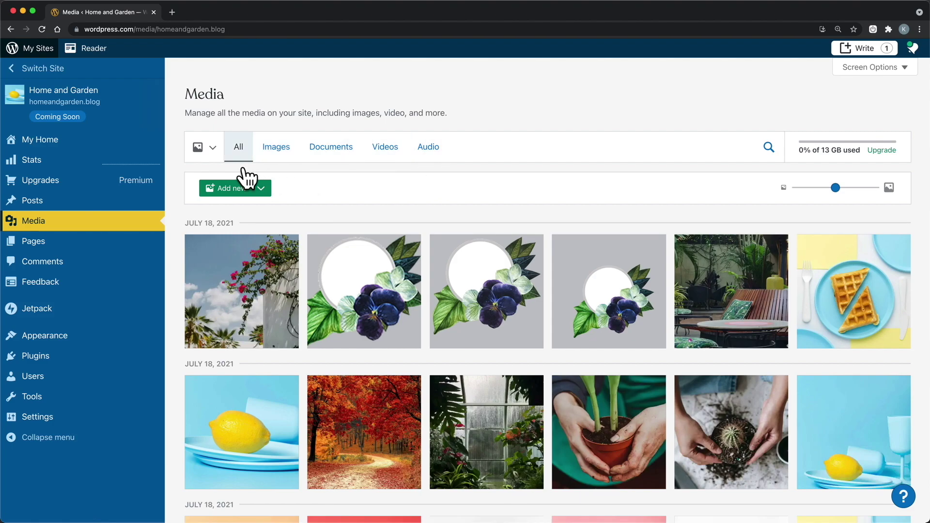
Step: Check the media source options, then scroll the Jetpack Activity Log of recent site events
left_click(224, 160)
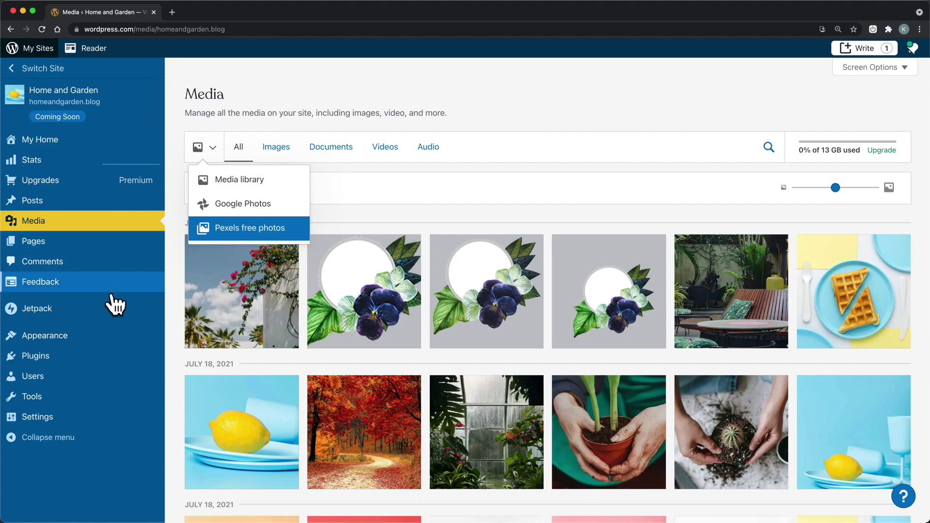
mouse_move(111, 317)
left_click(112, 318)
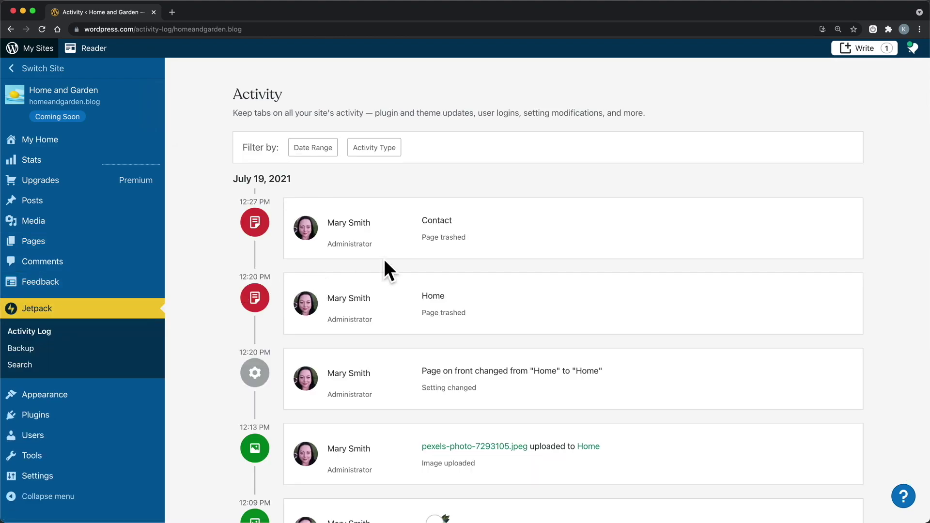
scroll(402, 304, "down", 3)
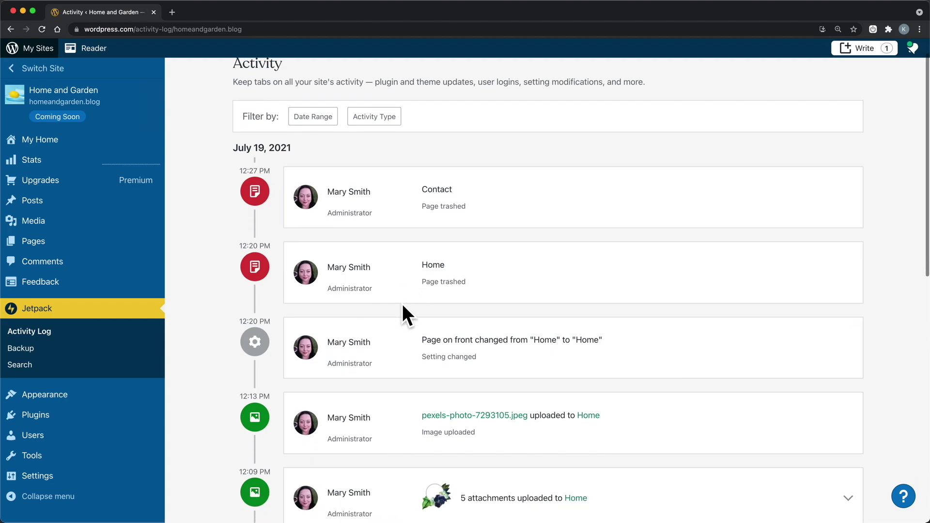
scroll(403, 307, "down", 4)
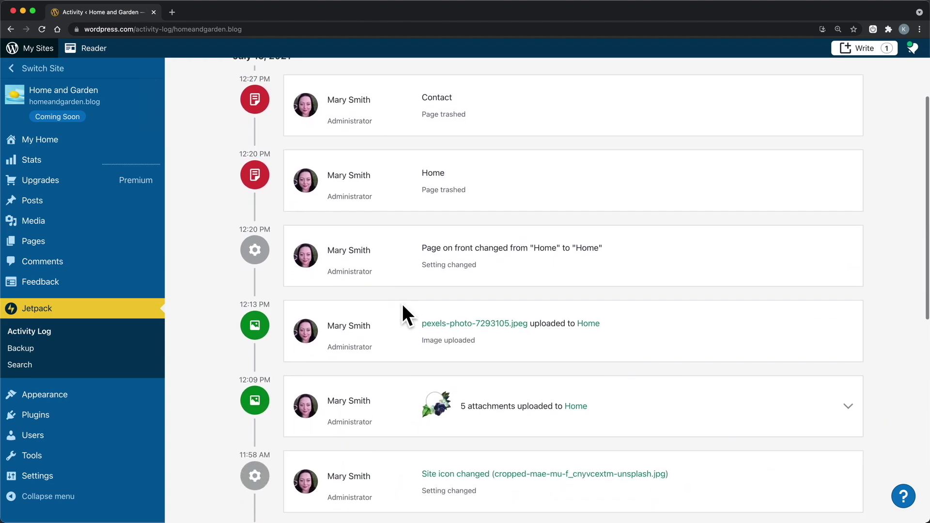
scroll(403, 304, "down", 6)
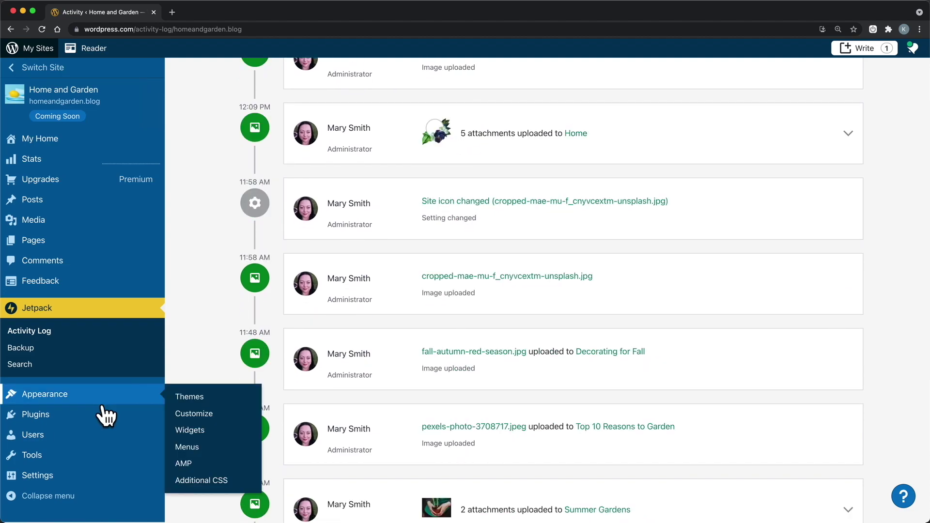
Step: Browse Themes and Plugins, then view People listing the single Admin team member
left_click(104, 402)
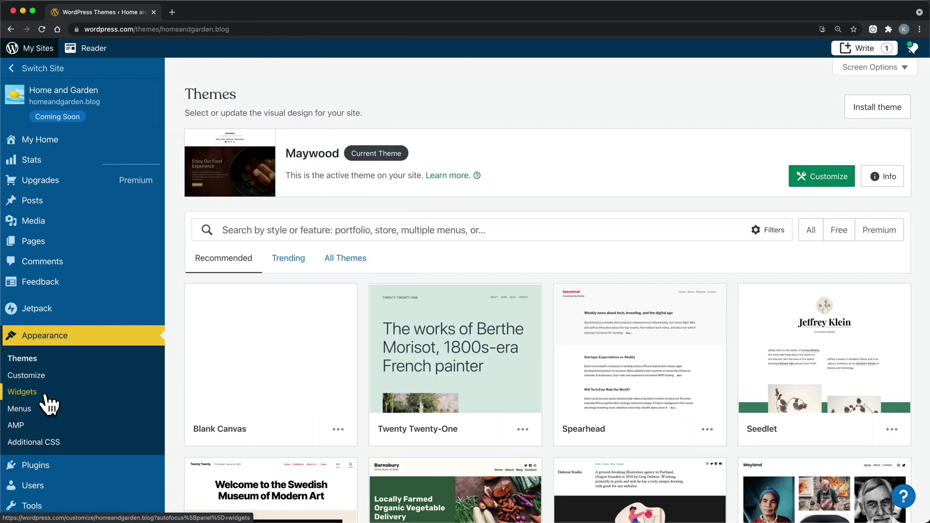
scroll(179, 388, "down", 5)
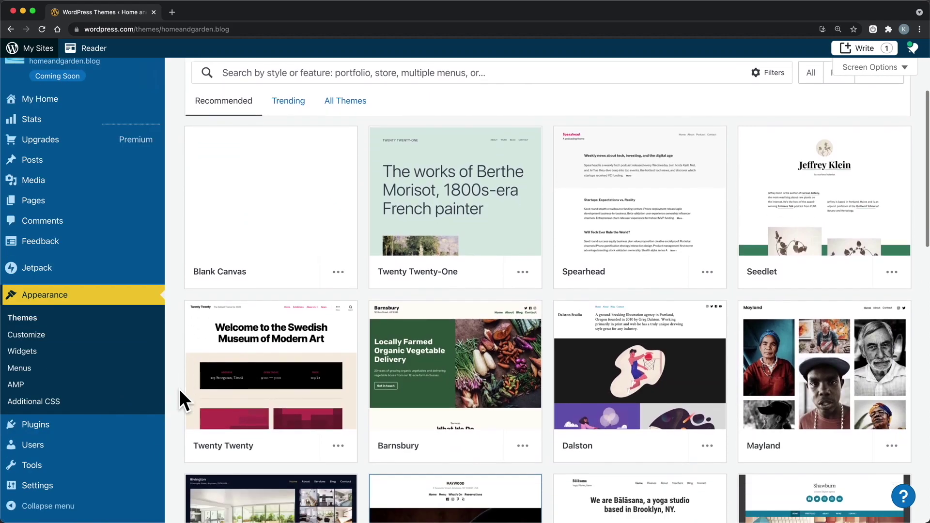
scroll(179, 388, "down", 9)
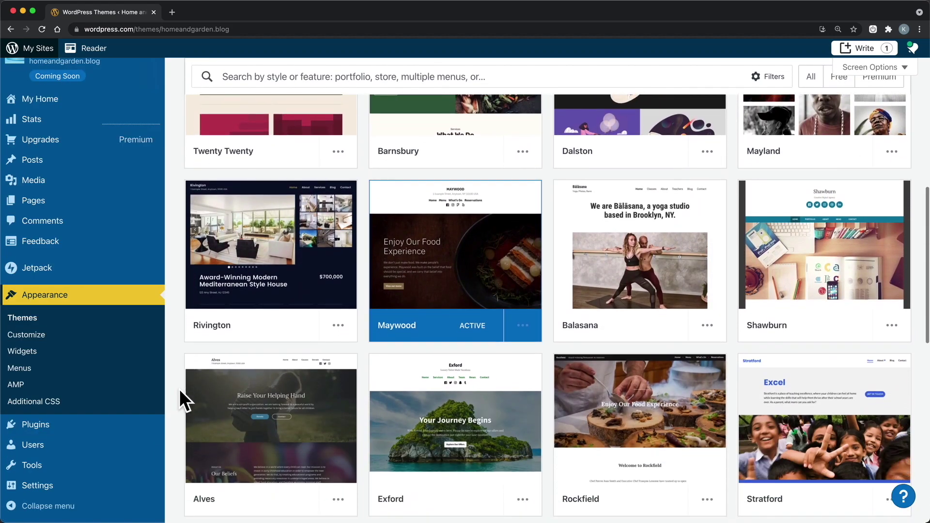
left_click(73, 424)
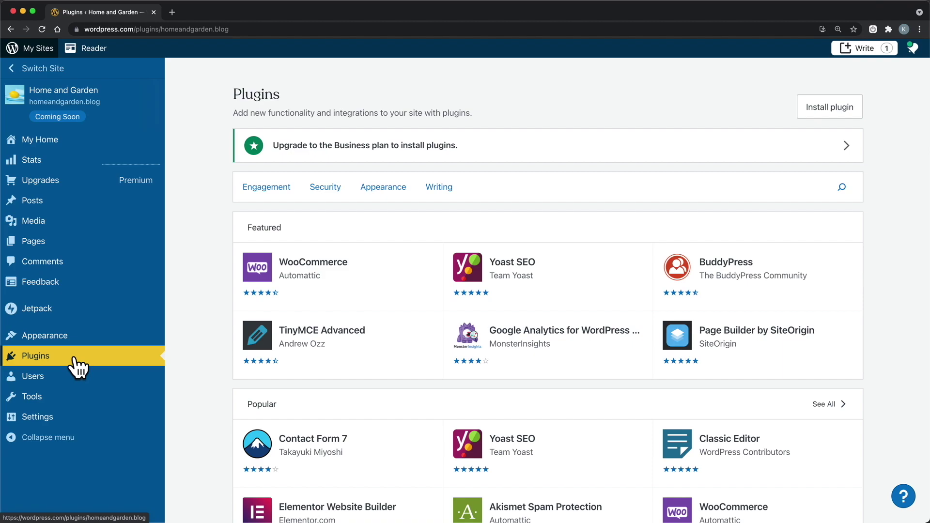
mouse_move(77, 389)
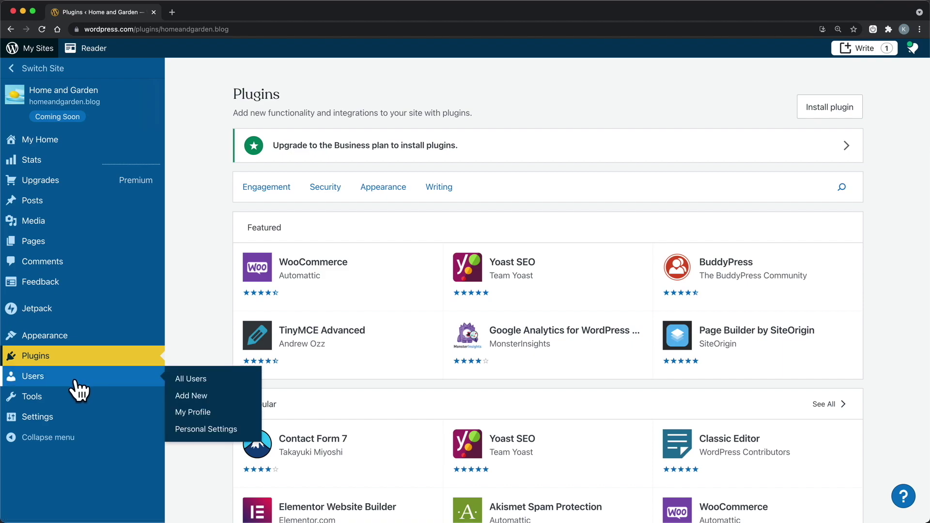
left_click(77, 388)
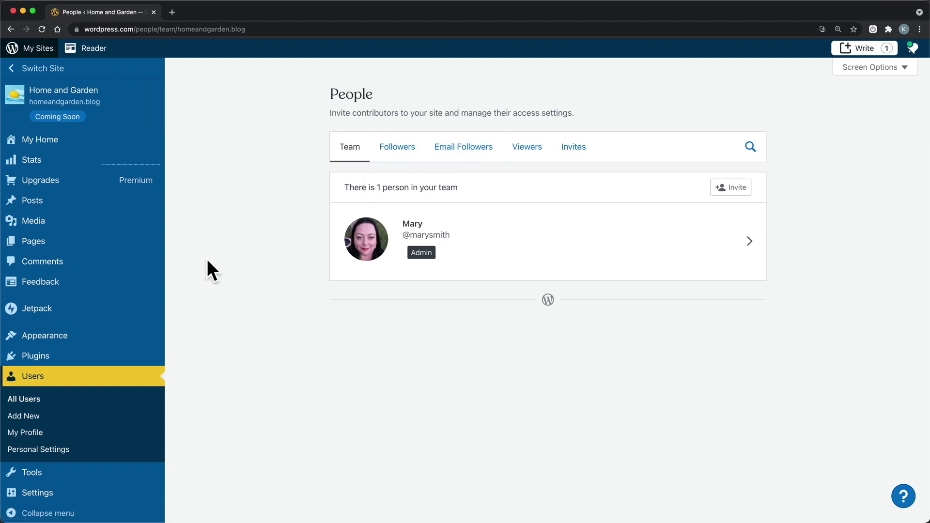
mouse_move(115, 478)
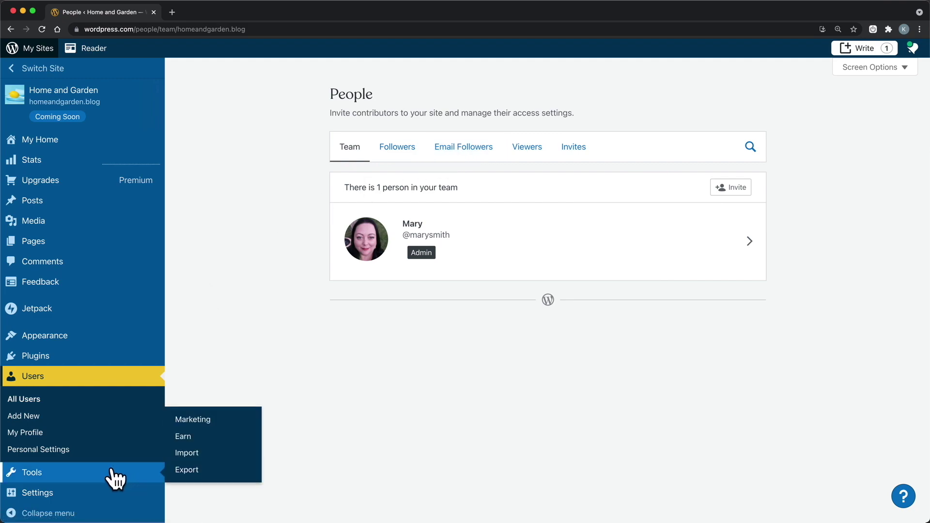
left_click(114, 477)
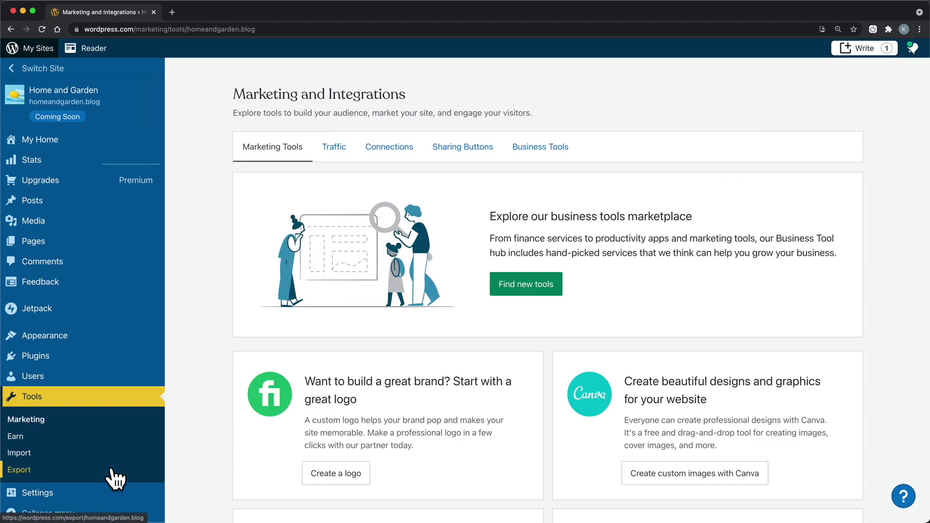
scroll(401, 370, "down", 4)
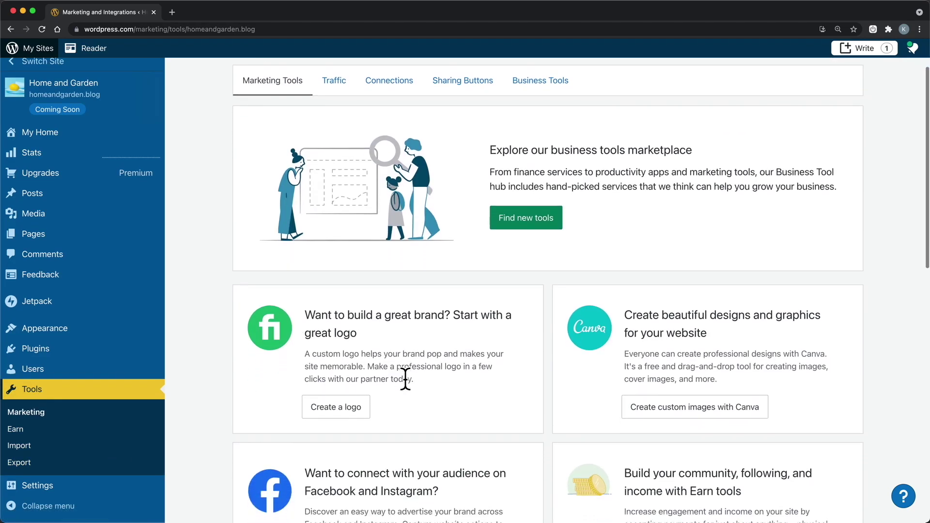
scroll(405, 380, "down", 2)
scroll(405, 380, "up", 5)
mouse_move(56, 487)
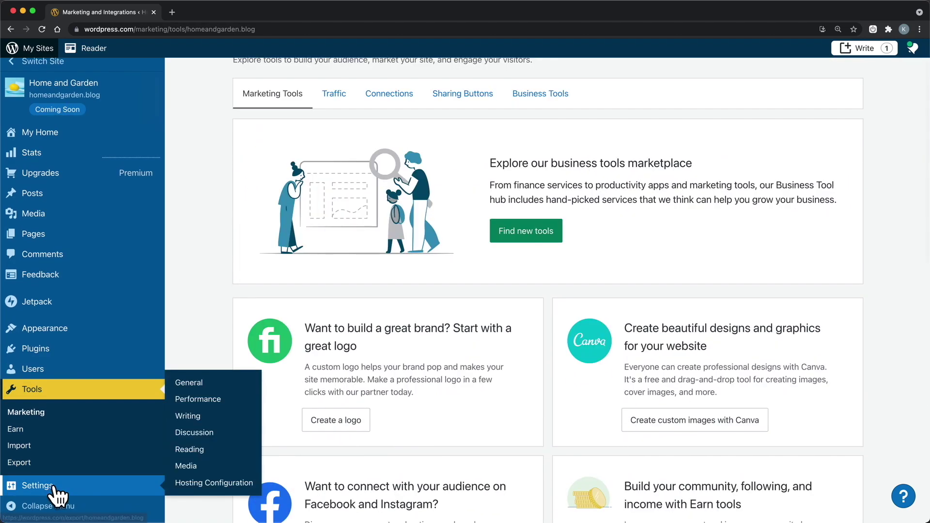
left_click(55, 486)
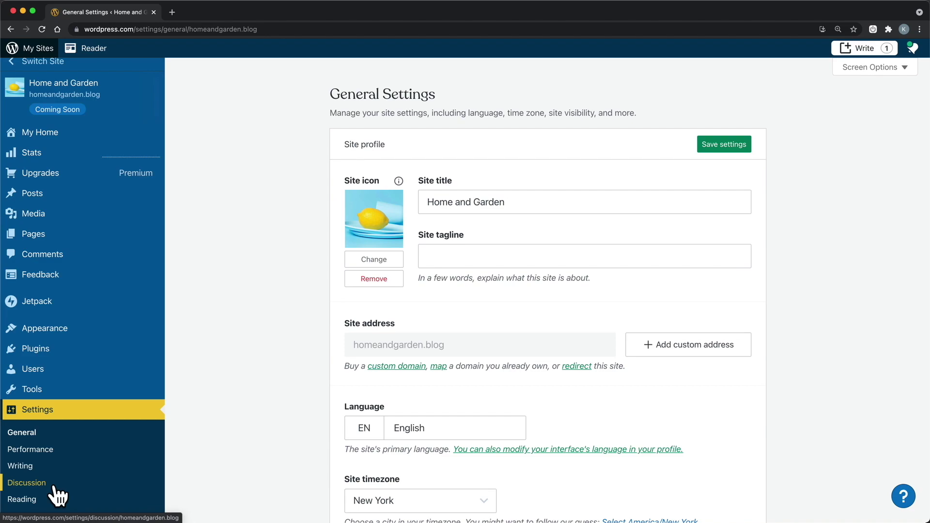
scroll(263, 432, "down", 4)
scroll(262, 432, "down", 5)
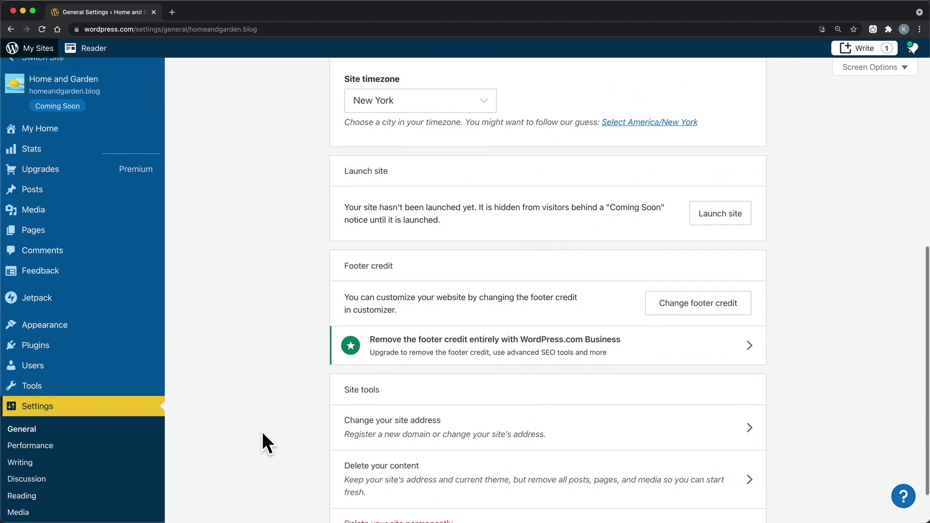
scroll(263, 431, "up", 8)
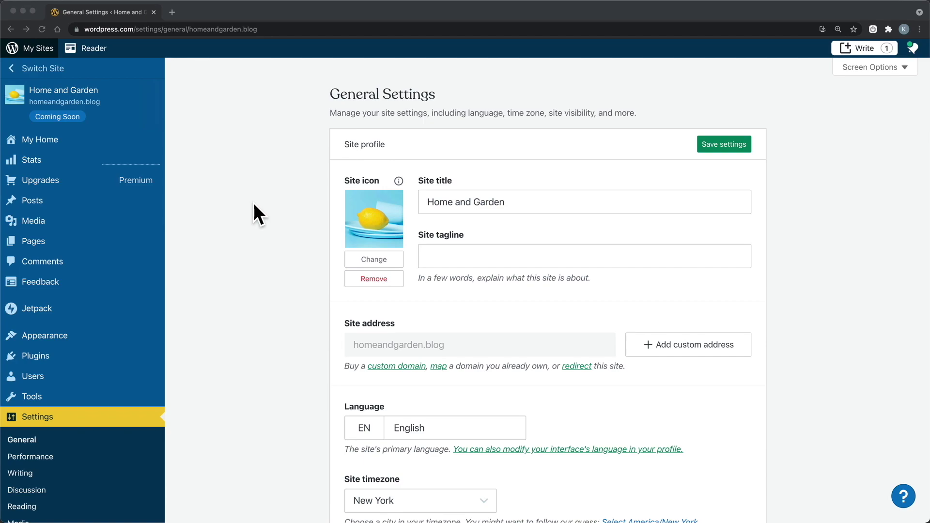
mouse_move(68, 343)
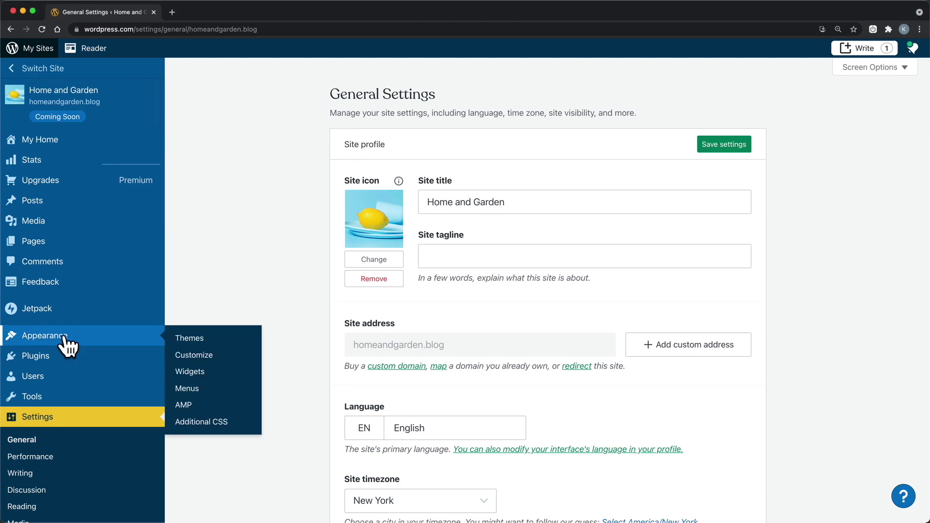
Step: Scroll the Recommended themes grid with Twenty Twenty-One, Barnsbury and Mayland
left_click(190, 339)
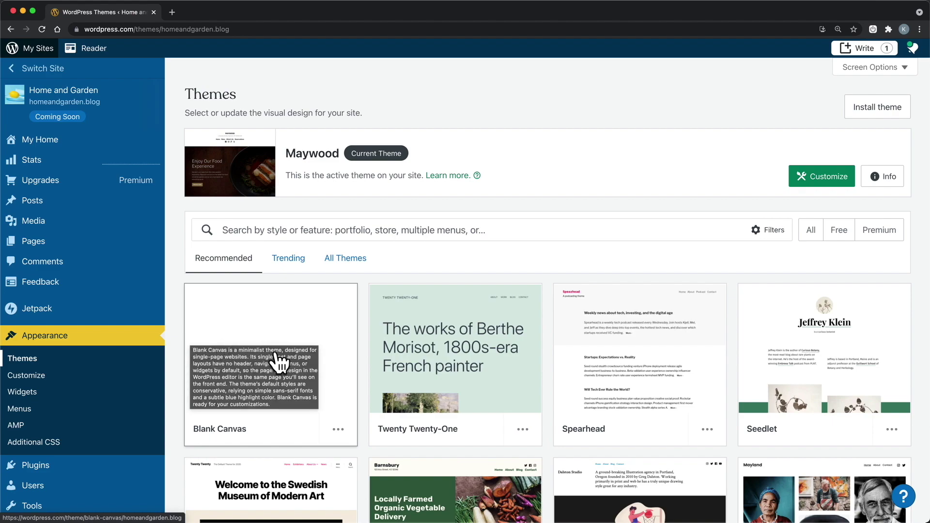
mouse_move(443, 376)
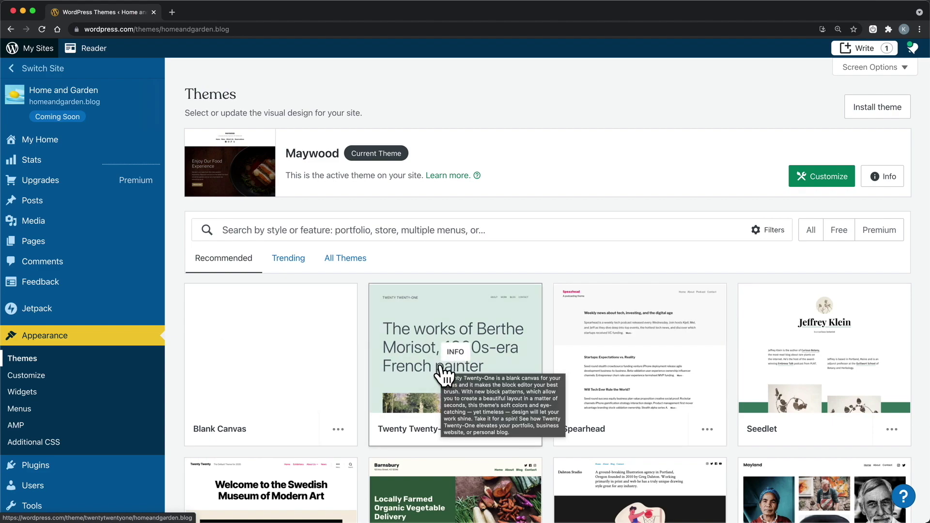
scroll(444, 375, "down", 3)
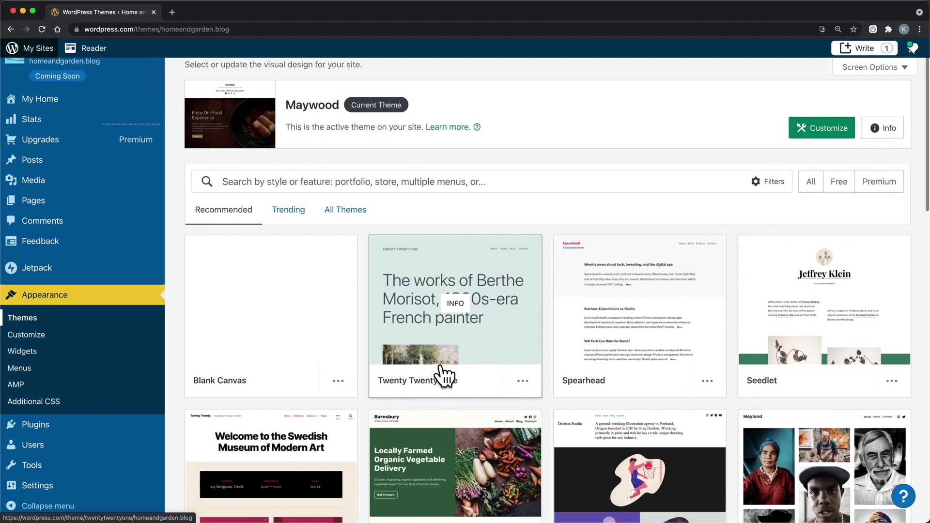
scroll(443, 375, "down", 3)
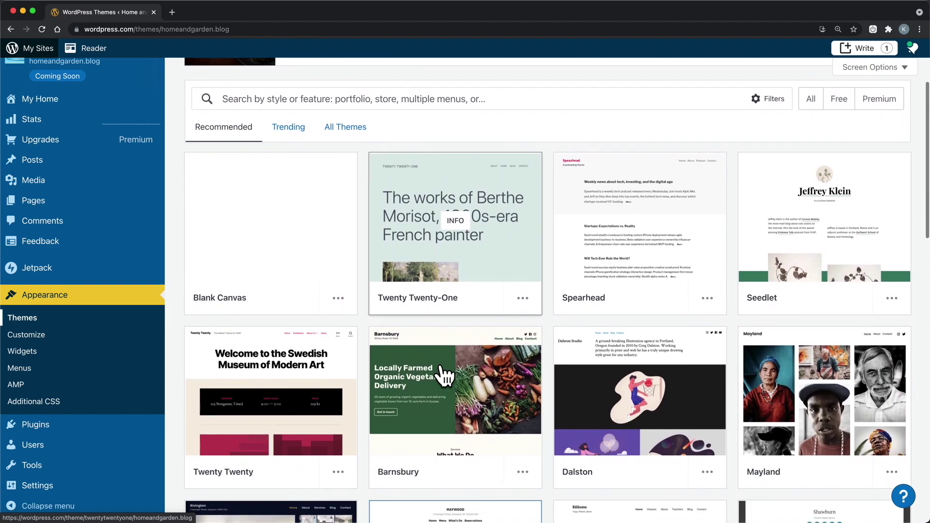
scroll(443, 376, "down", 2)
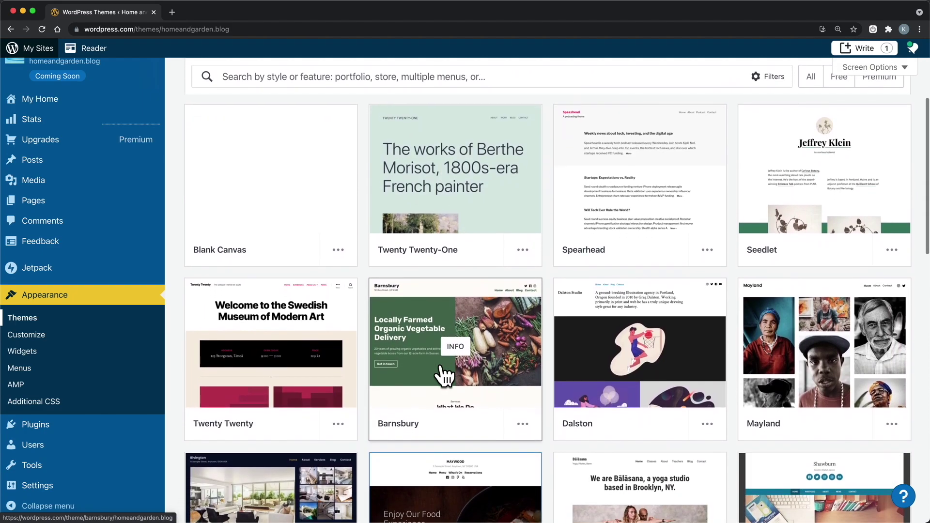
scroll(443, 376, "down", 1)
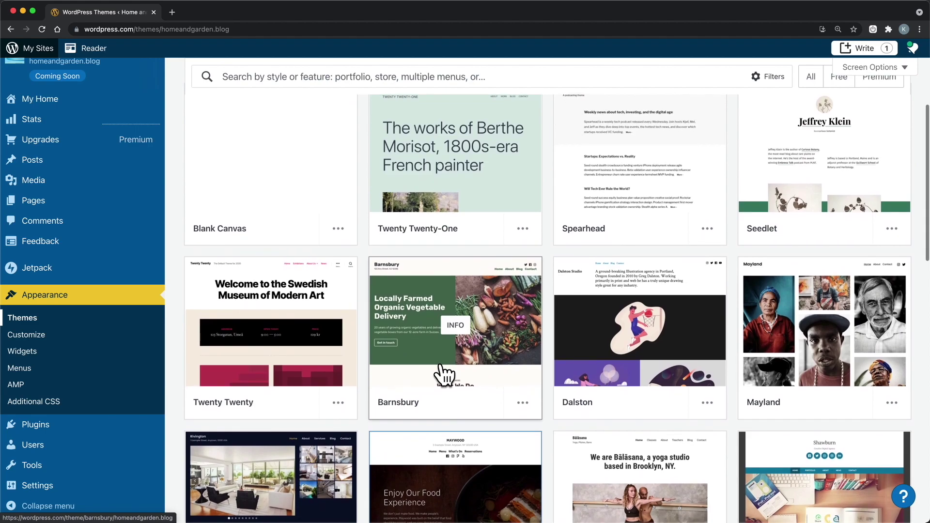
scroll(443, 376, "down", 1)
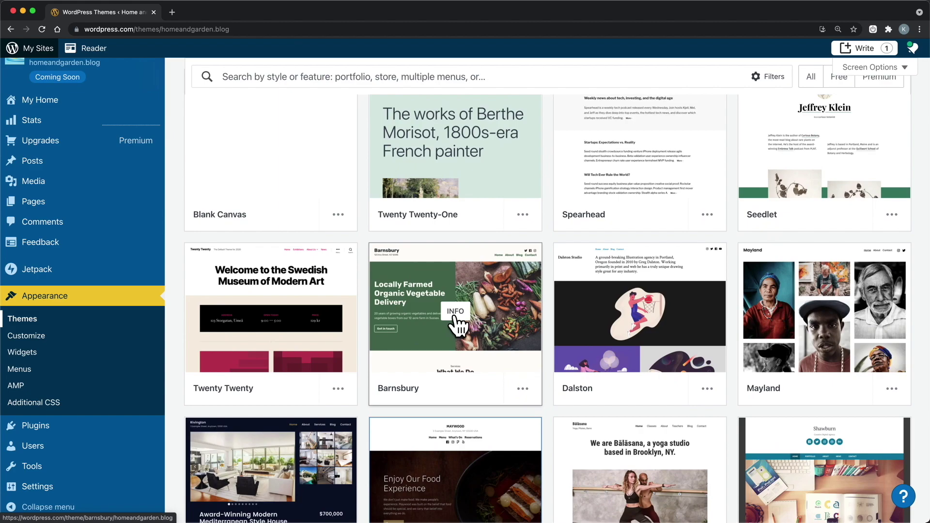
left_click(455, 318)
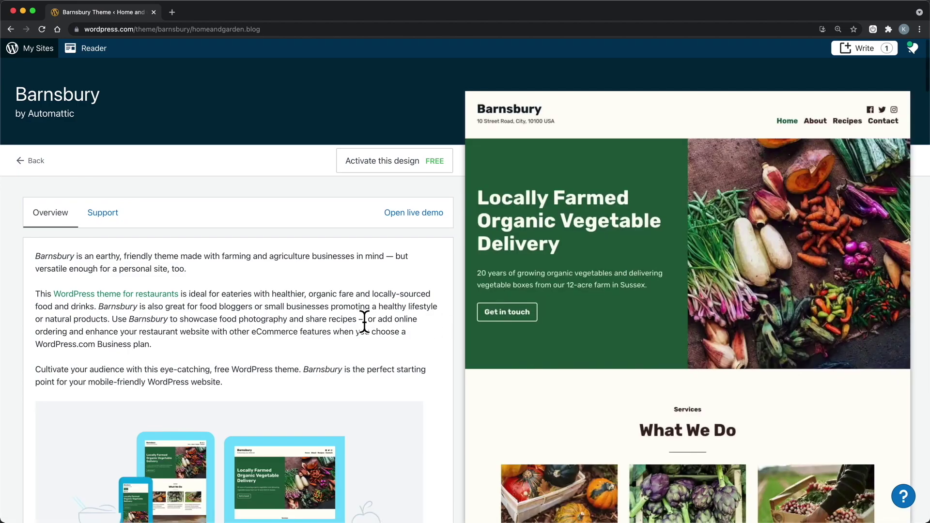
scroll(364, 322, "down", 2)
scroll(364, 321, "down", 5)
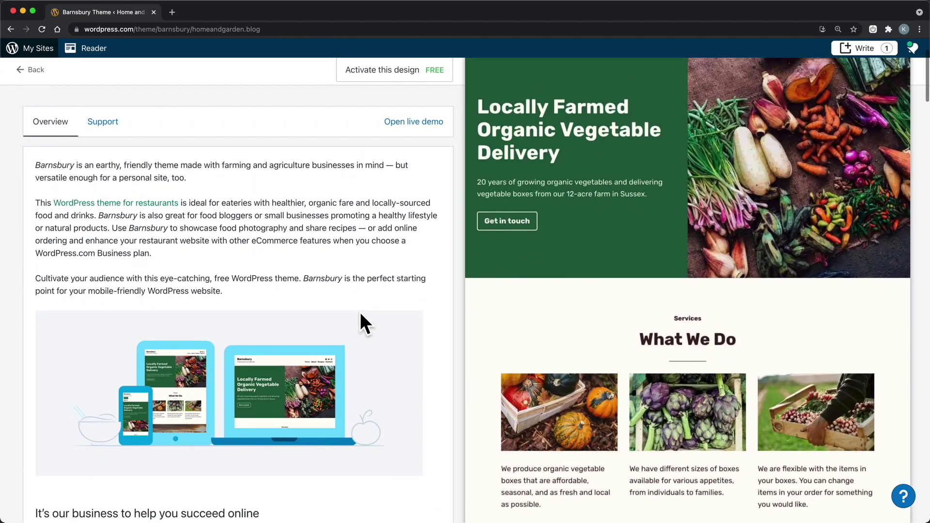
scroll(361, 315, "down", 5)
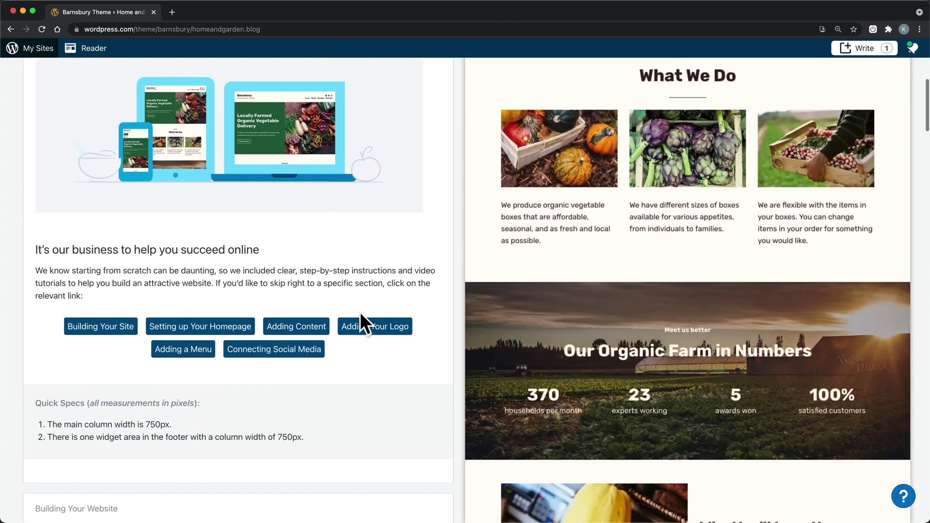
scroll(364, 322, "down", 5)
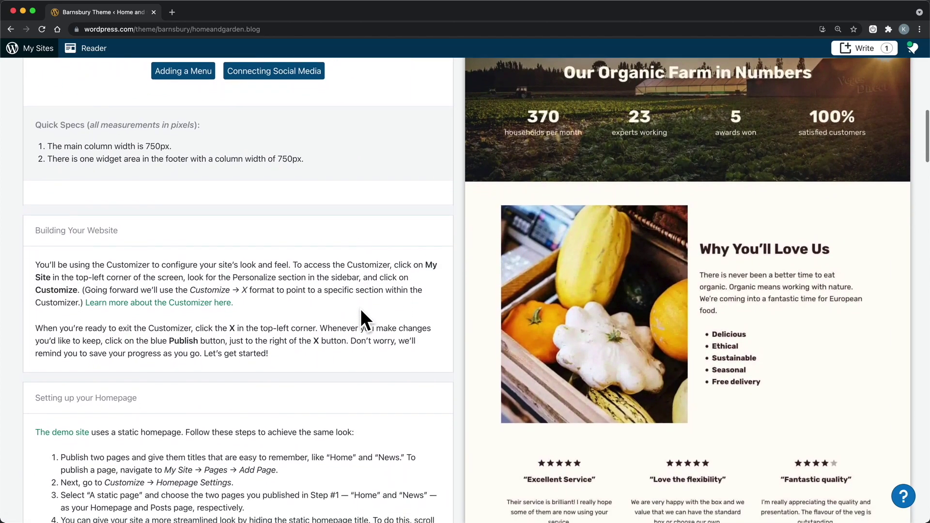
scroll(361, 310, "up", 5)
scroll(361, 311, "up", 10)
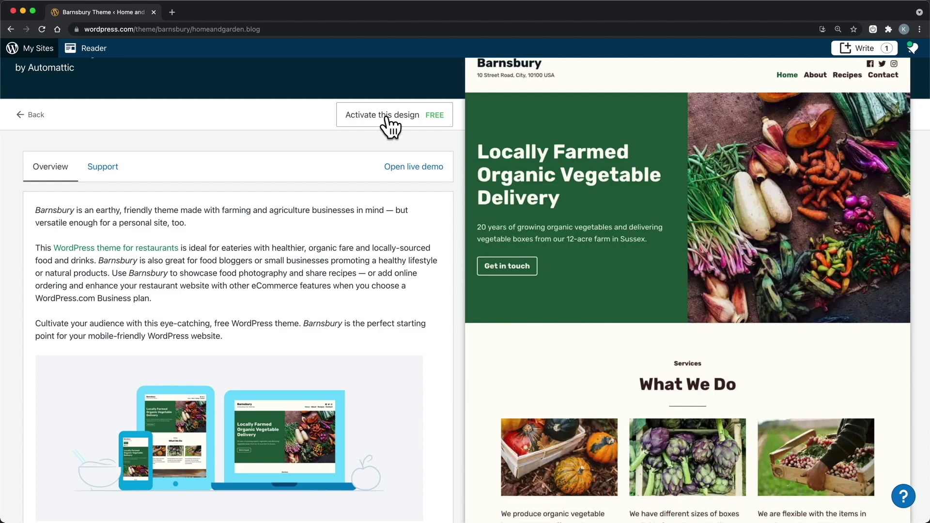
left_click(10, 30)
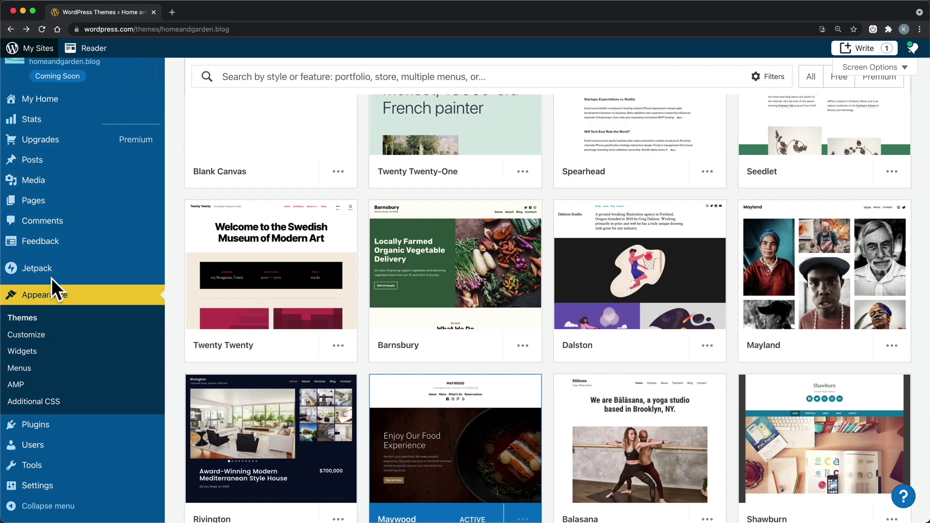
Step: Load the Customizer showing the live Summer Vibe homepage preview of Home and Garden
left_click(46, 335)
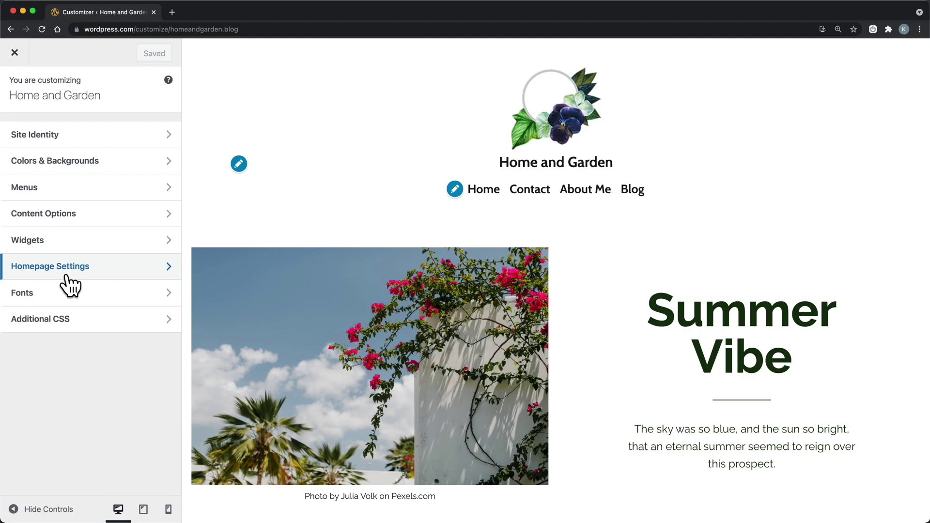
Step: Review Site Identity's logo, Home and Garden title and tagline, keeping Footer Credit at Default
left_click(84, 125)
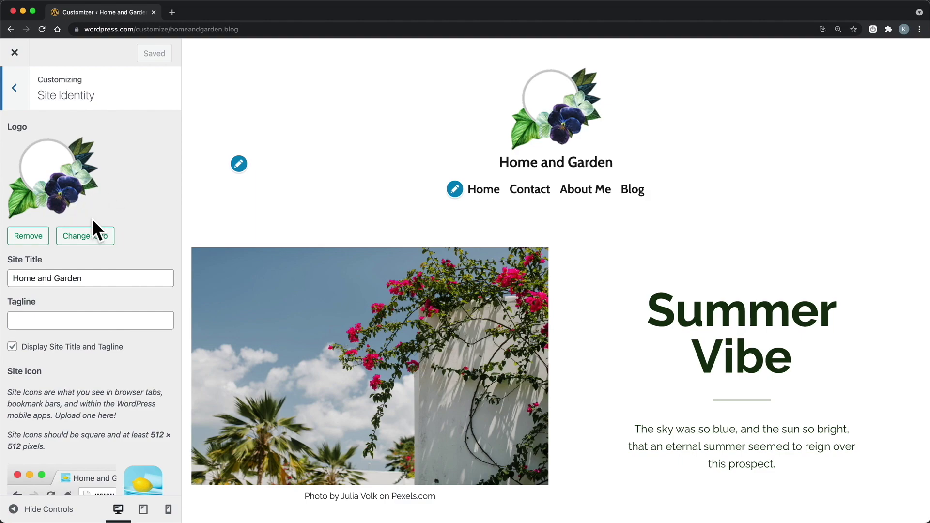
scroll(92, 219, "down", 2)
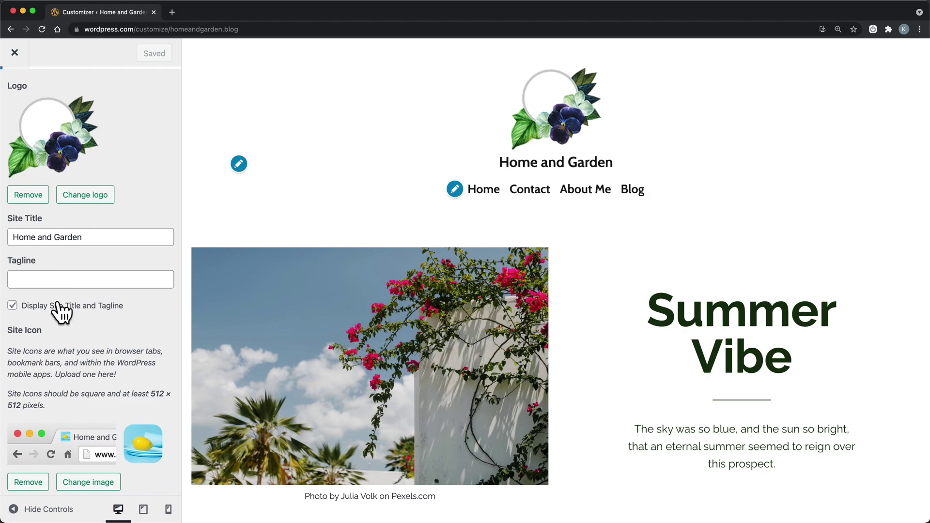
scroll(61, 313, "down", 3)
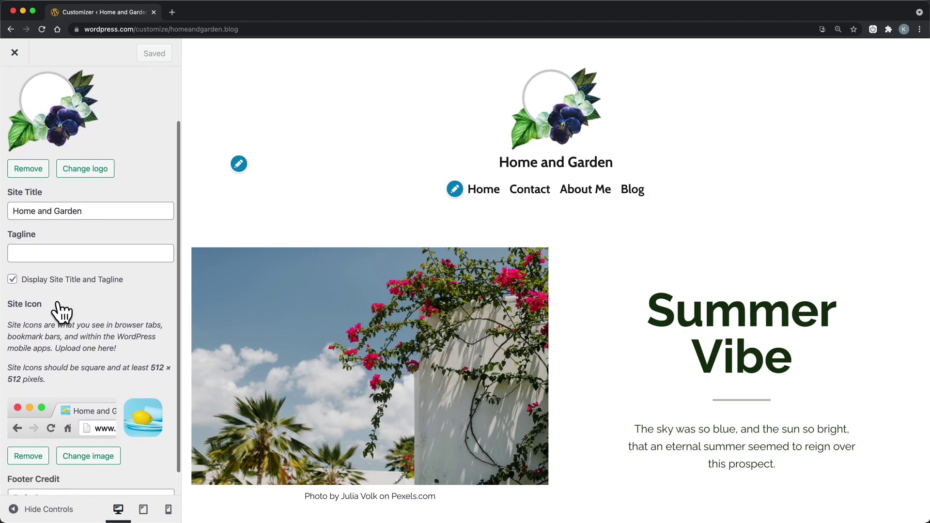
left_click(73, 472)
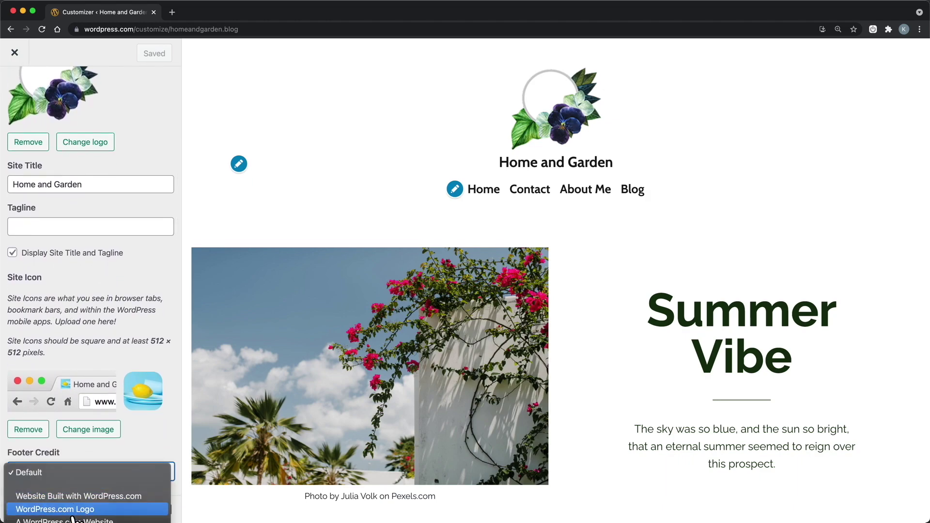
left_click(69, 474)
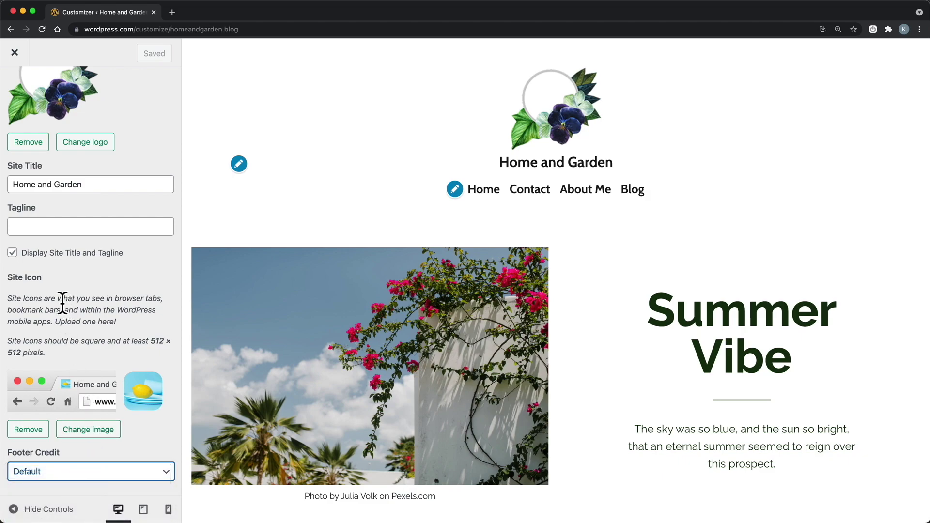
scroll(41, 181, "up", 3)
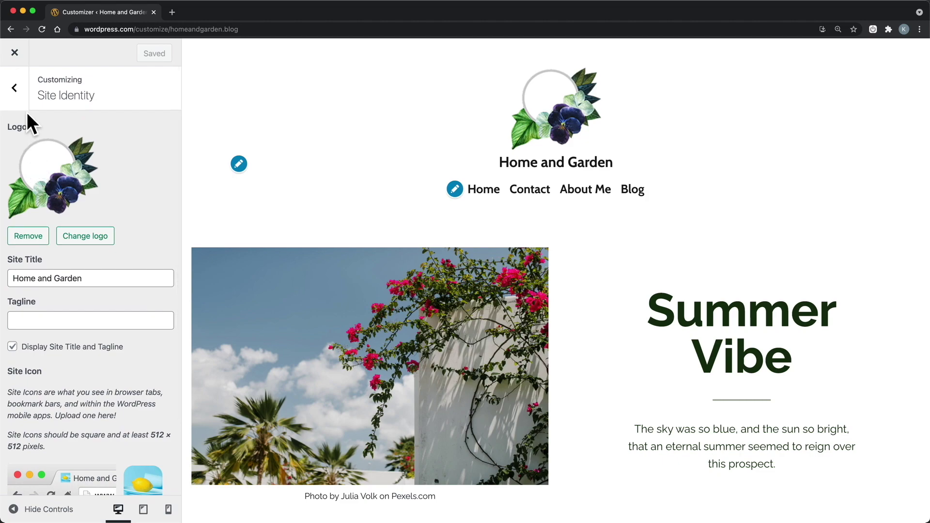
Step: In Colors & Backgrounds, try the red secondary colour and beige and orange link swatches
left_click(15, 88)
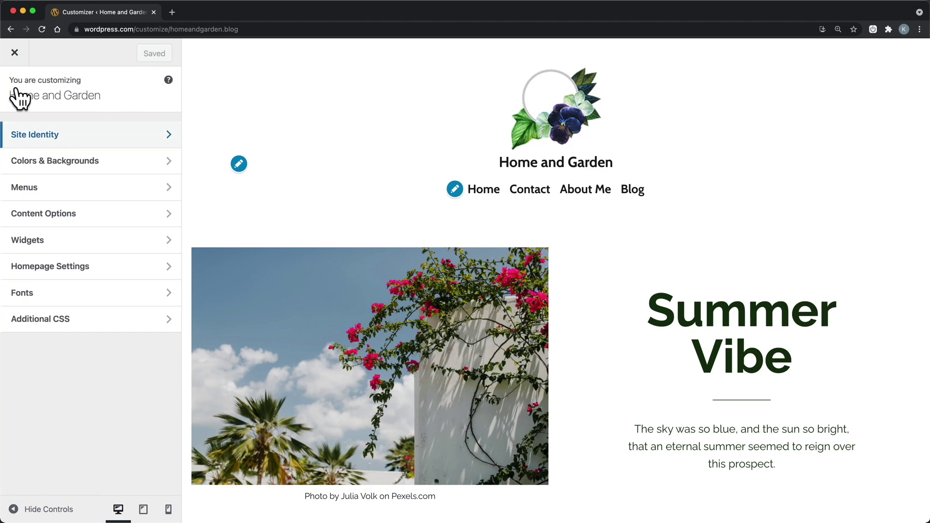
left_click(43, 179)
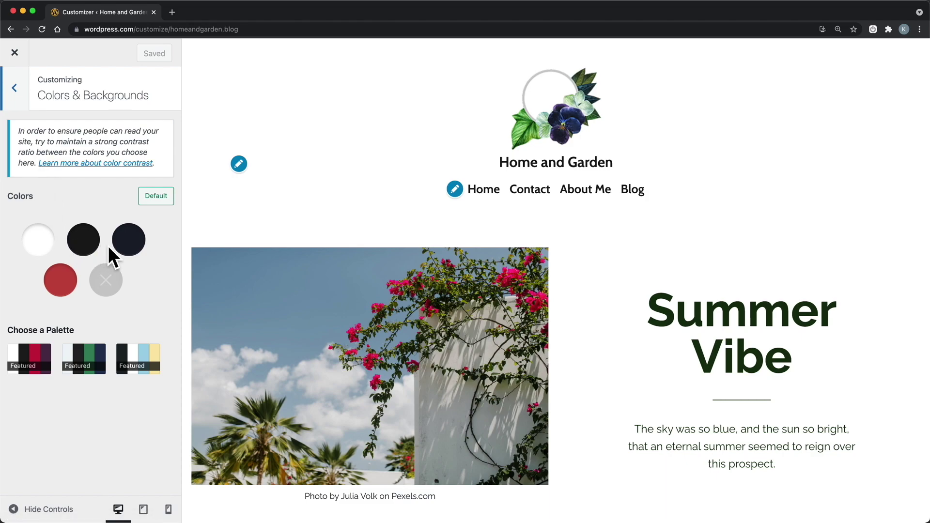
left_click(62, 286)
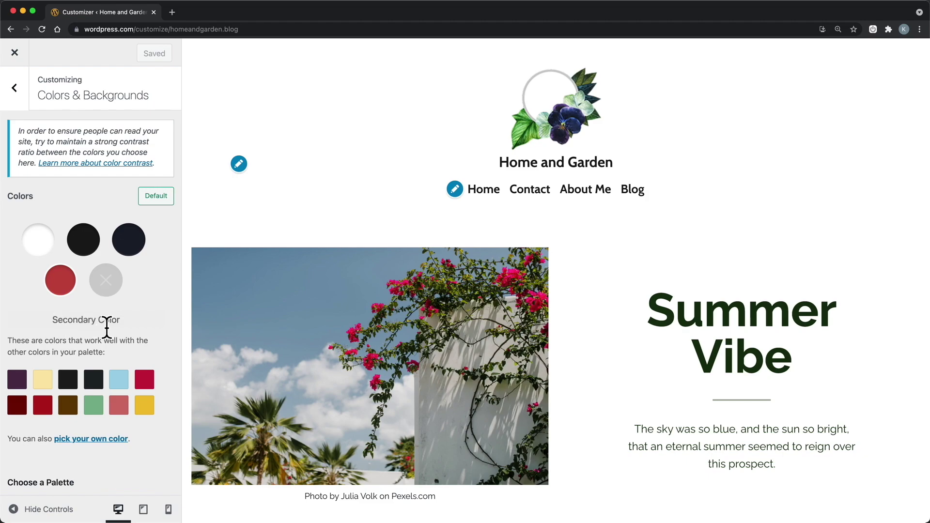
left_click(128, 247)
left_click(66, 399)
left_click(96, 400)
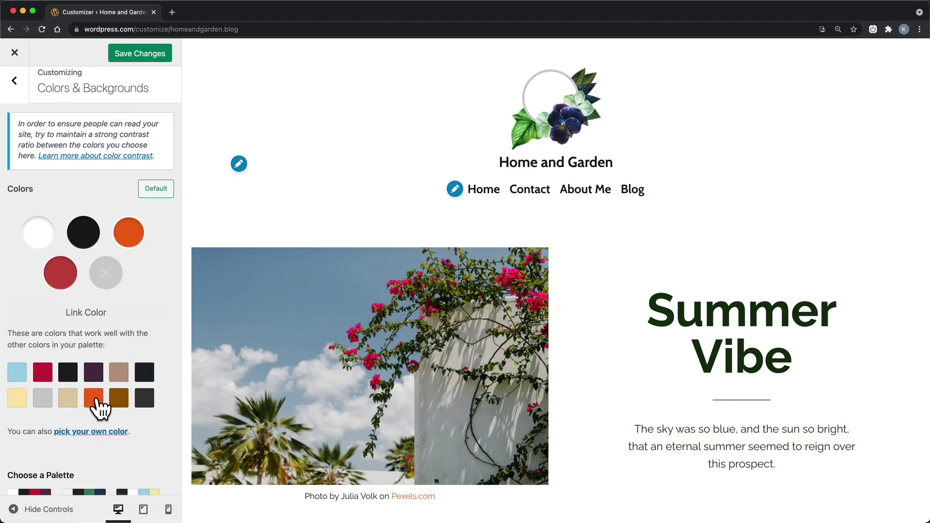
left_click(99, 432)
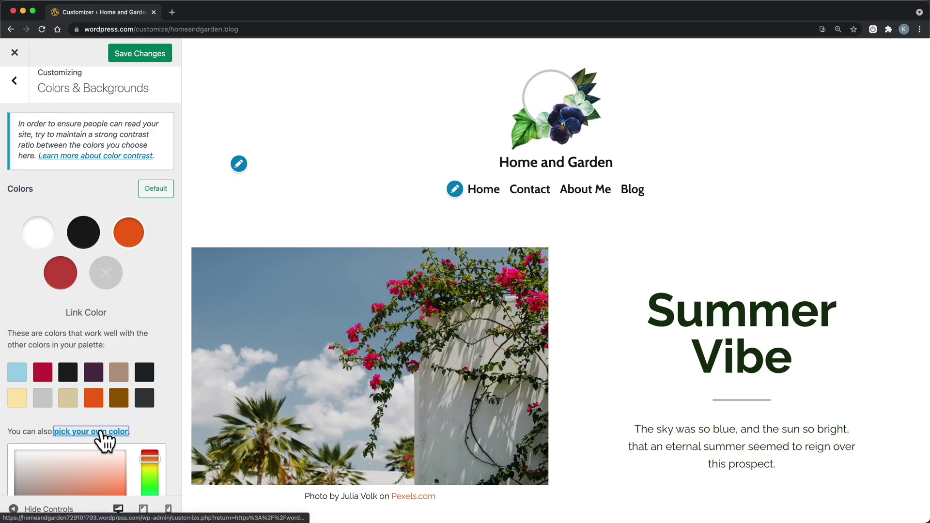
Step: Check the custom hex #ef6512, then reset colours to Default so links turn brown
scroll(101, 439, "down", 3)
triple_click(91, 476)
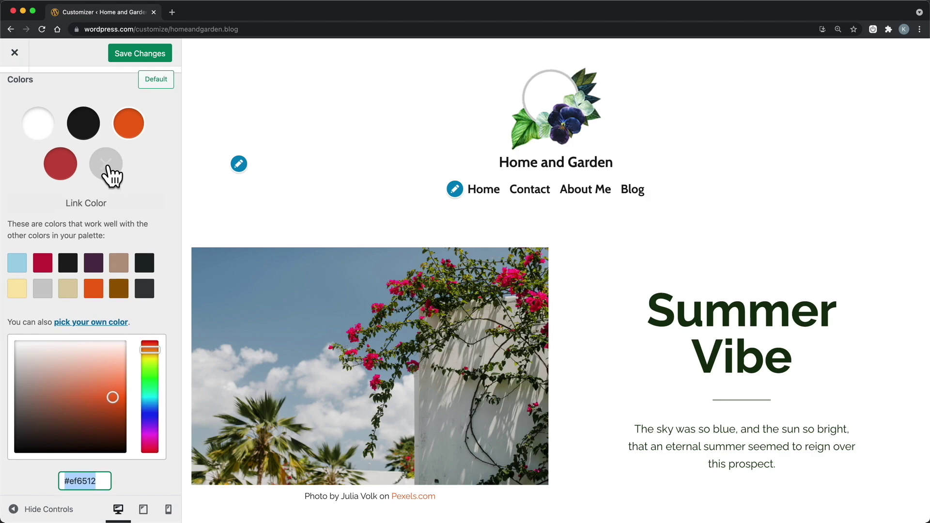
scroll(112, 175, "up", 3)
left_click(162, 196)
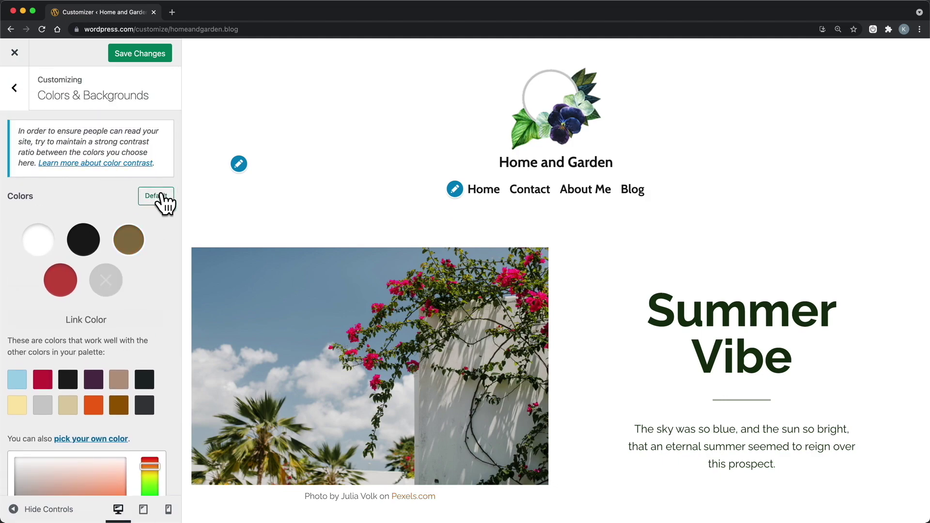
left_click(16, 92)
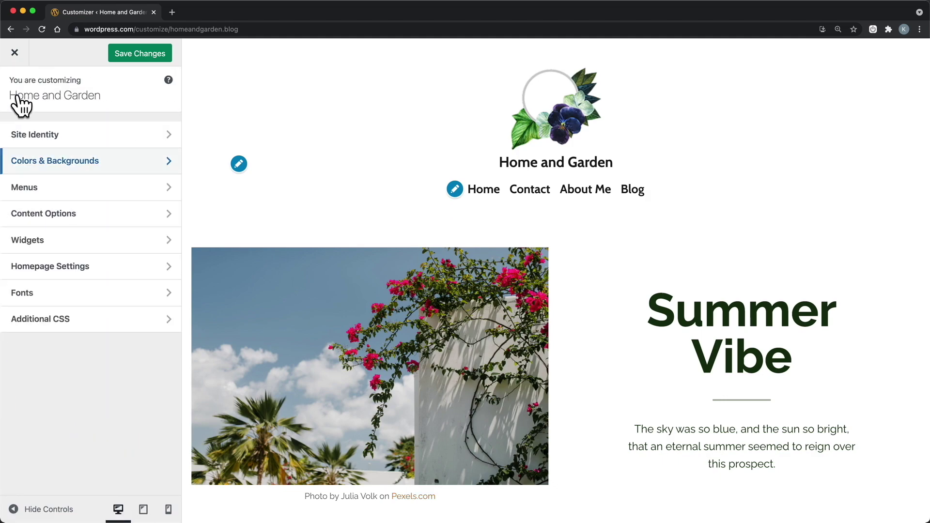
Step: Create a new navigation menu assigned to the Primary location
left_click(50, 189)
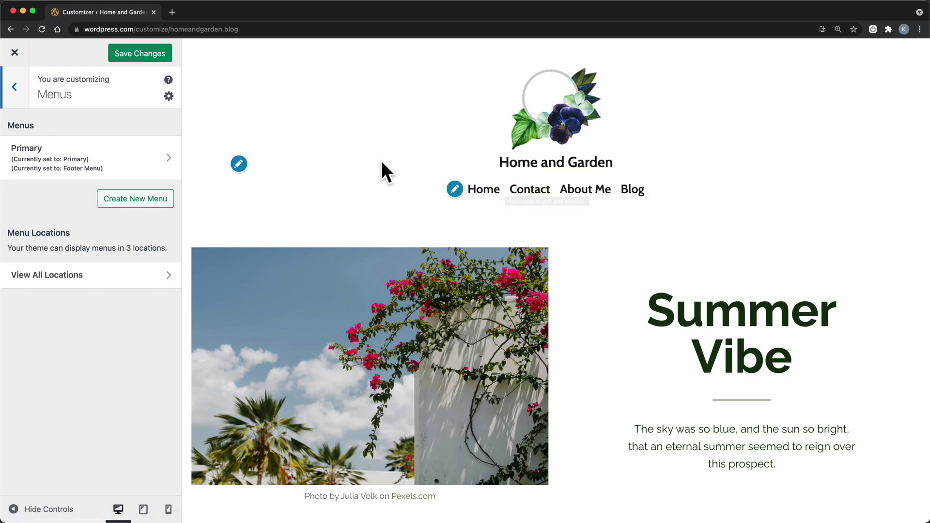
left_click(144, 201)
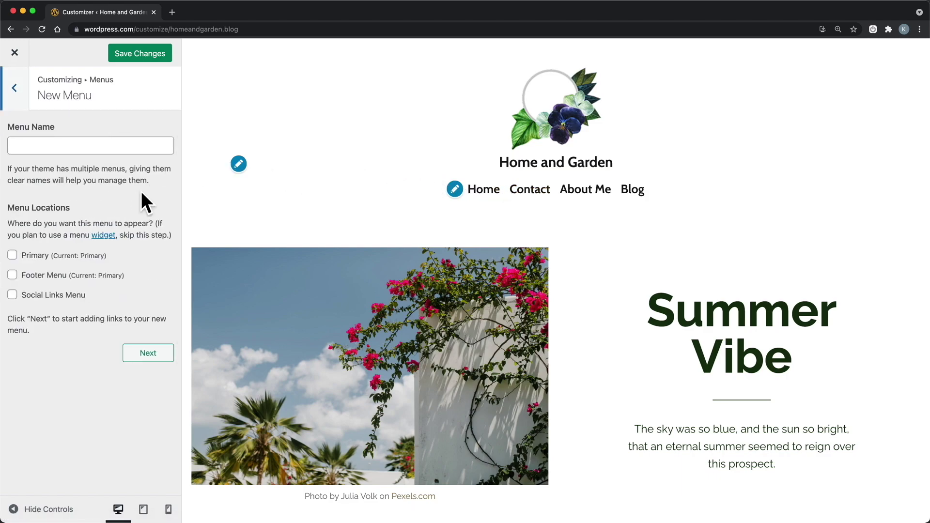
left_click(12, 255)
left_click(63, 154)
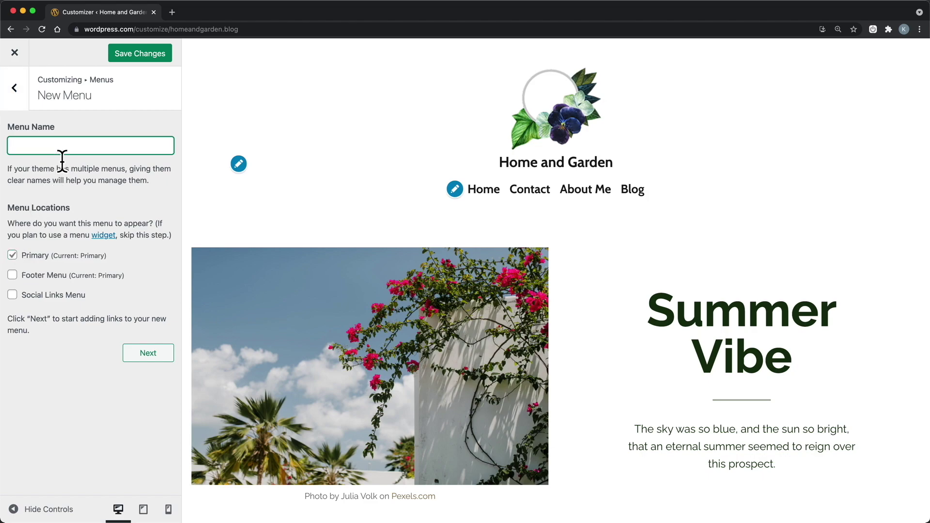
left_click(140, 353)
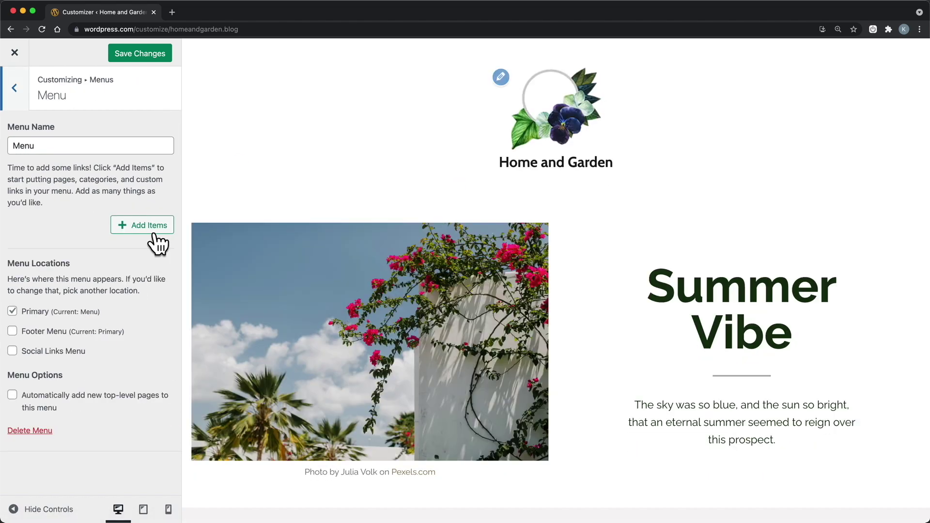
Step: Add the Home, Contact, About Me and Blog pages to the menu
left_click(153, 231)
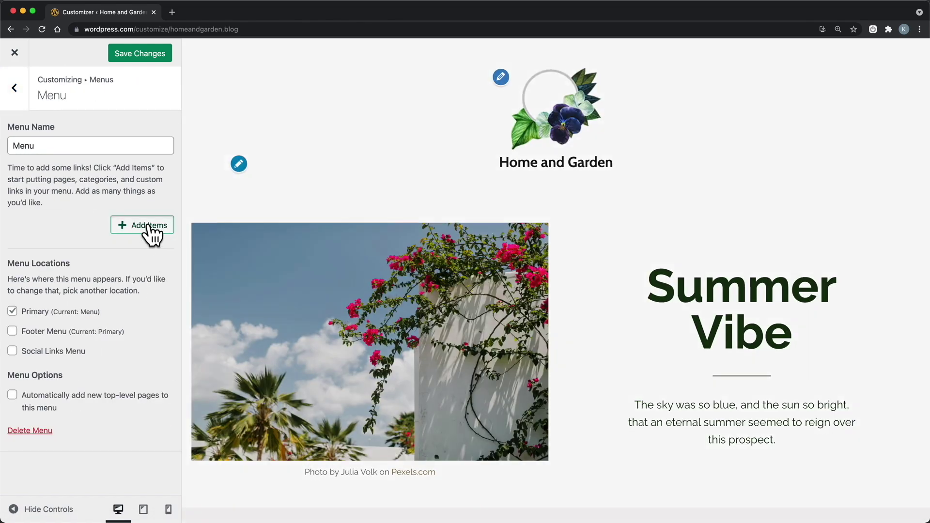
left_click(202, 143)
left_click(202, 167)
left_click(202, 191)
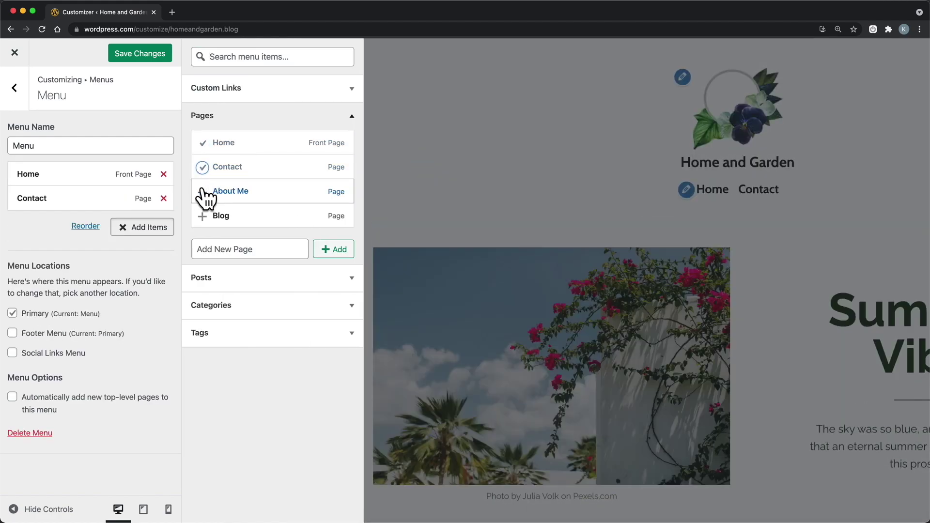
left_click(202, 216)
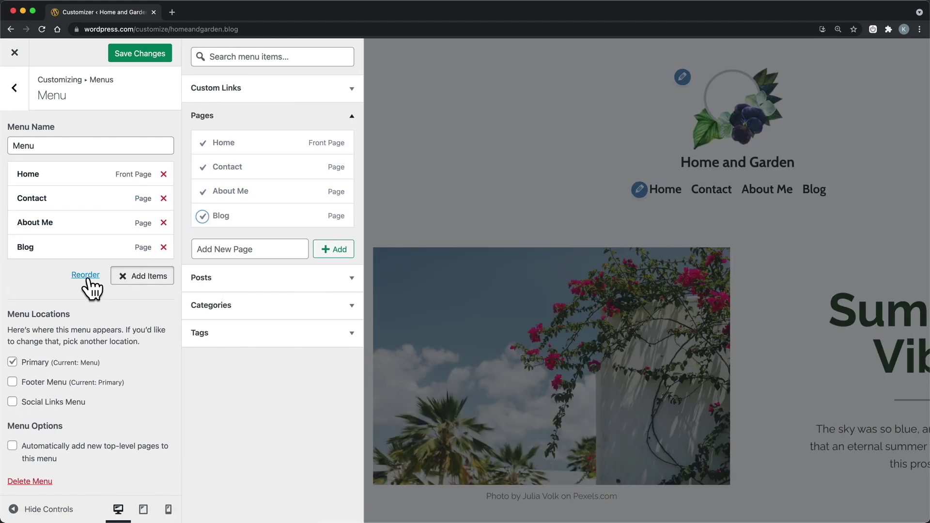
Step: Reorder the menu to Home, Blog, Contact, with About Me nested under Contact
left_click(88, 275)
left_click(109, 248)
left_click(110, 224)
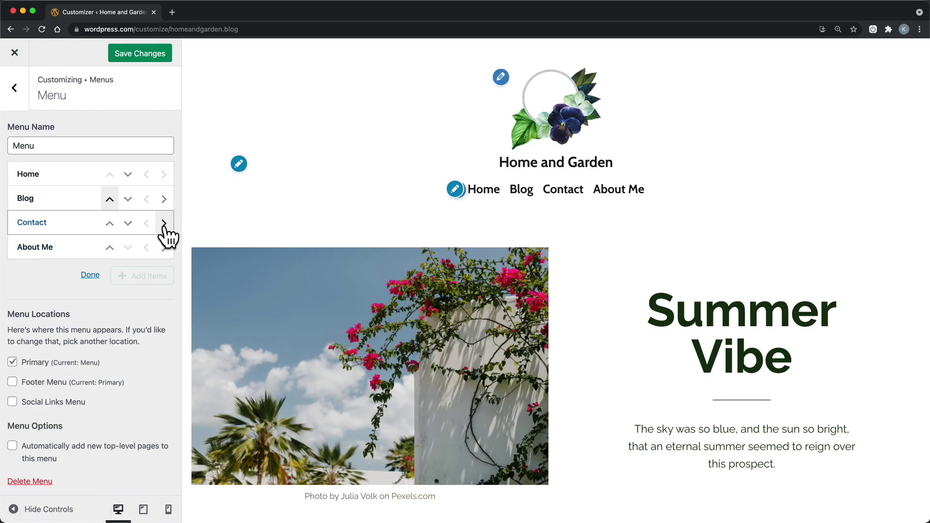
left_click(164, 248)
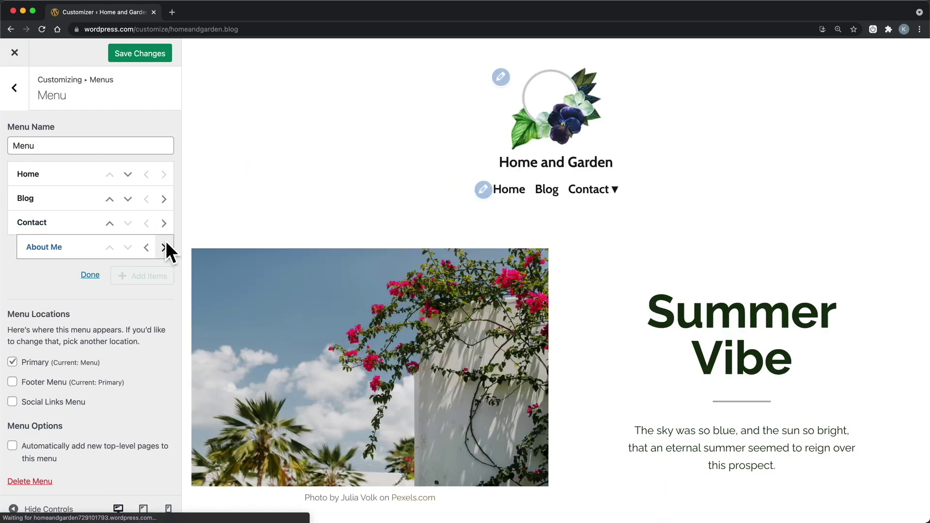
mouse_move(579, 209)
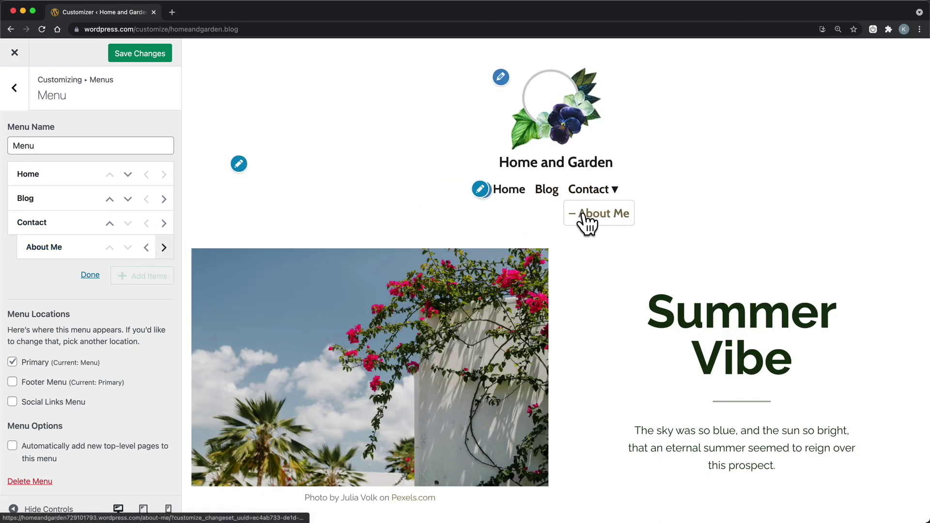
left_click(91, 276)
left_click(15, 87)
left_click(15, 96)
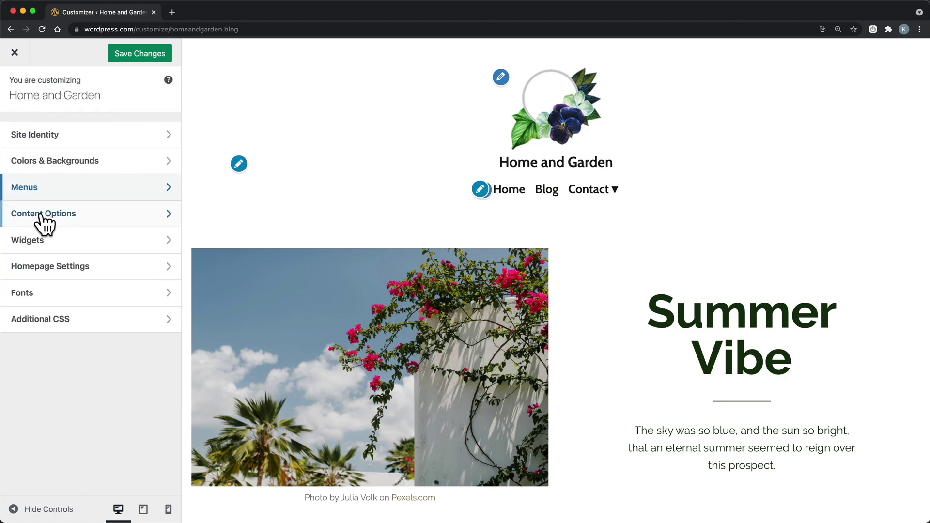
Step: Add a Cookies & Consents Banner widget to the Footer widget area
left_click(44, 237)
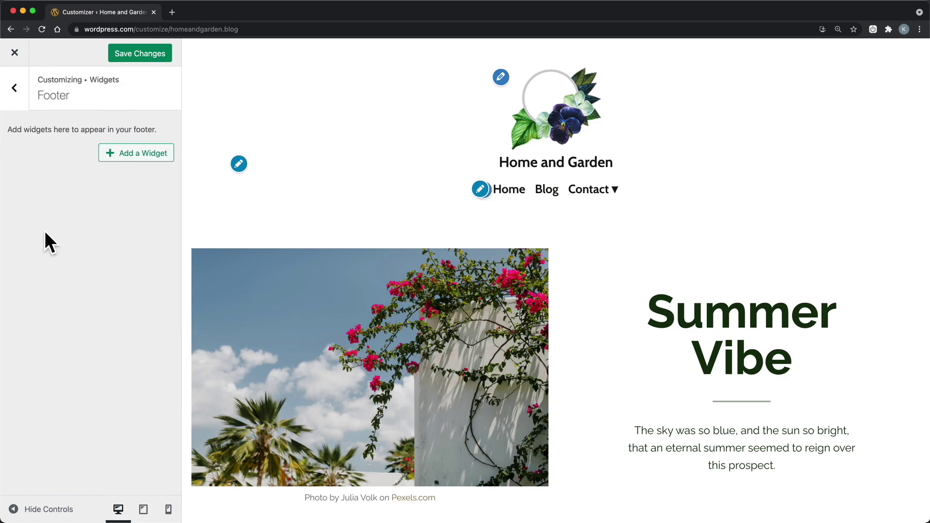
left_click(134, 154)
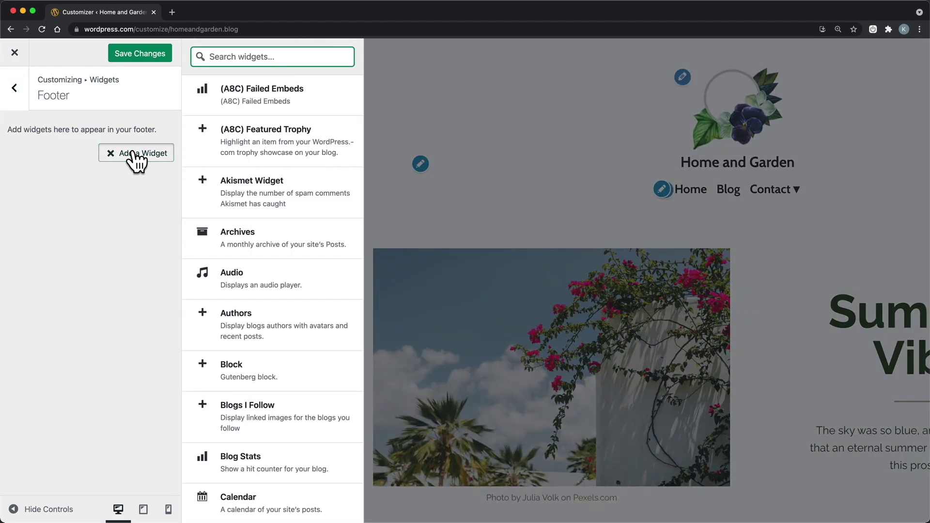
scroll(254, 228, "down", 5)
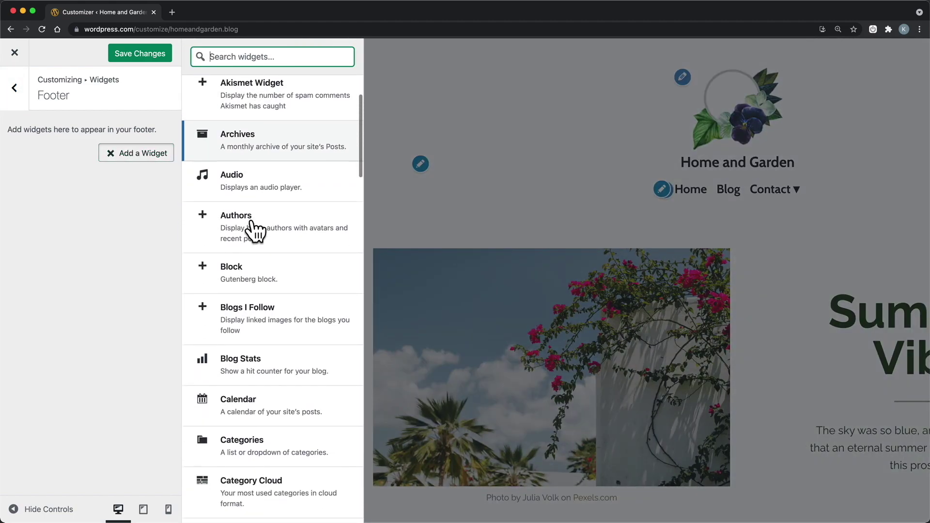
scroll(253, 228, "down", 5)
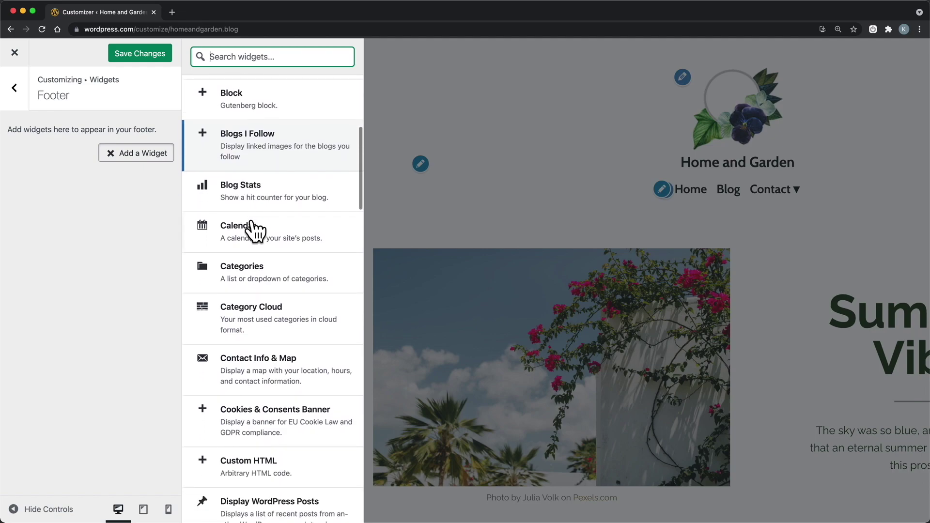
scroll(253, 229, "down", 3)
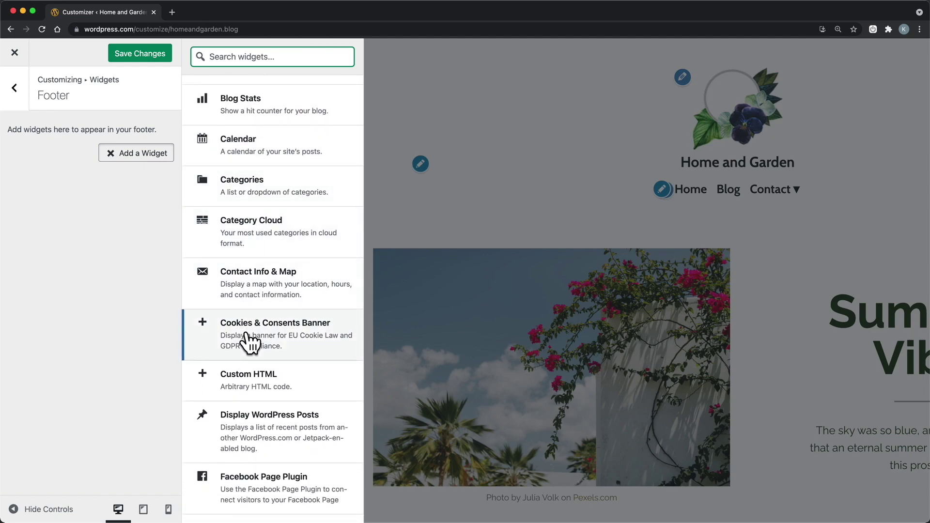
left_click(247, 339)
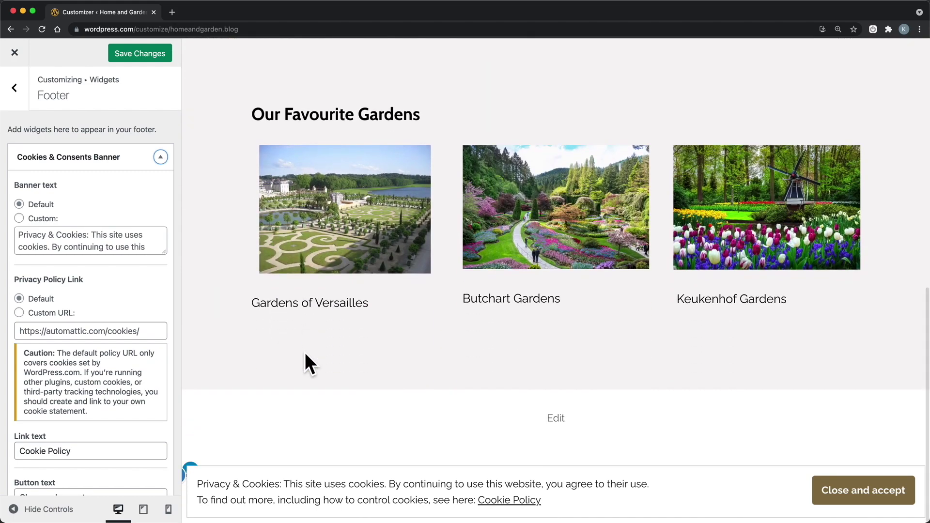
Step: Add a Categories widget to the footer below the Cookies & Consents Banner
left_click(25, 100)
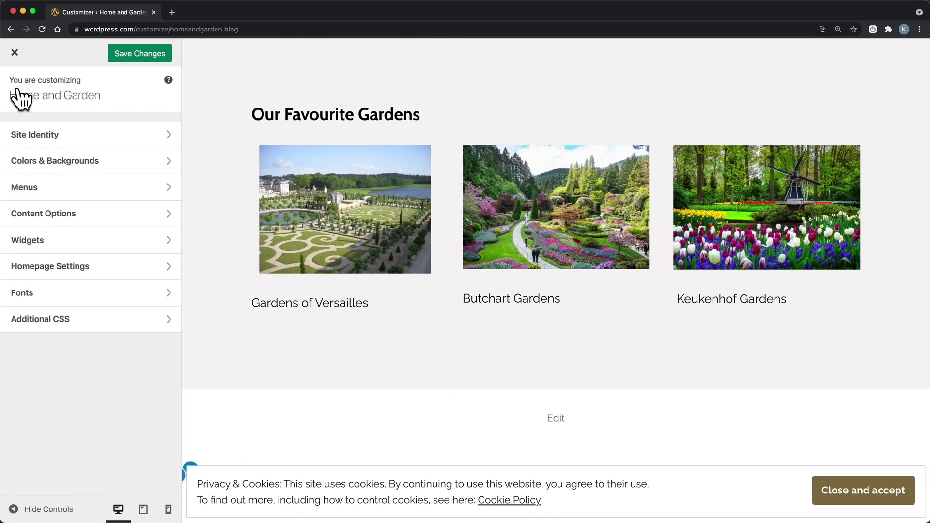
left_click(56, 238)
scroll(102, 266, "down", 7)
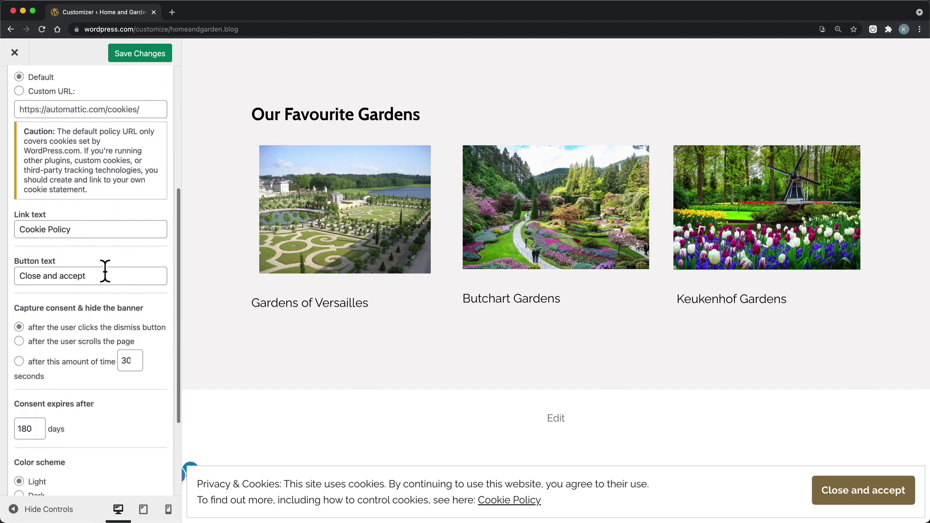
left_click(127, 472)
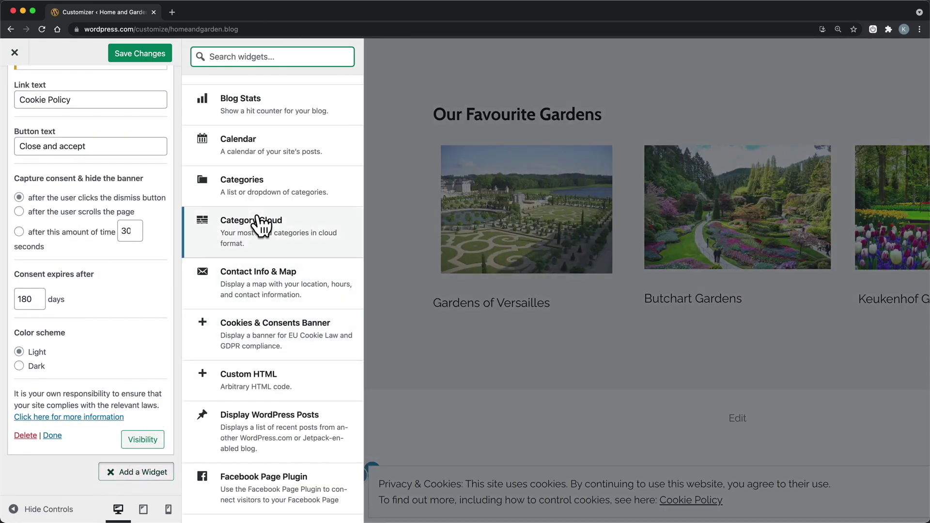
left_click(260, 186)
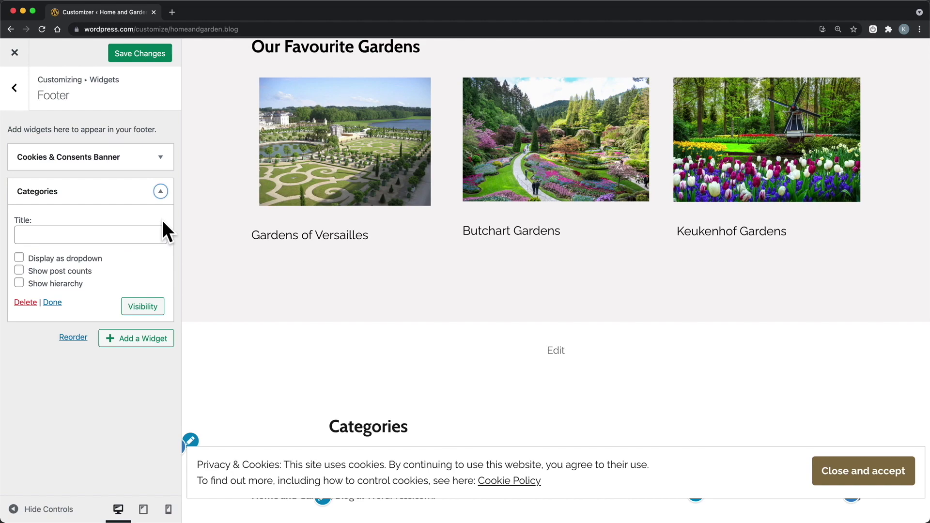
left_click(19, 96)
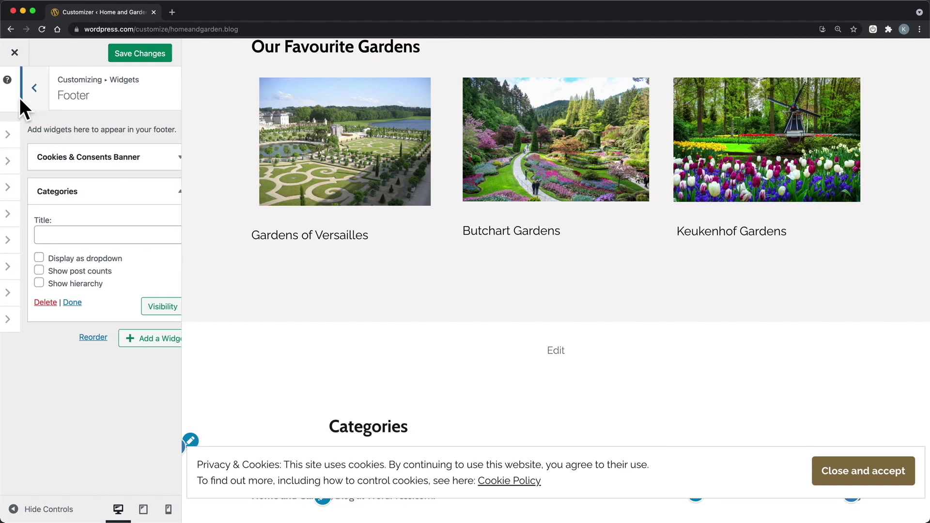
Step: Keep the homepage as a static page set to Home and save the customizer changes
left_click(22, 266)
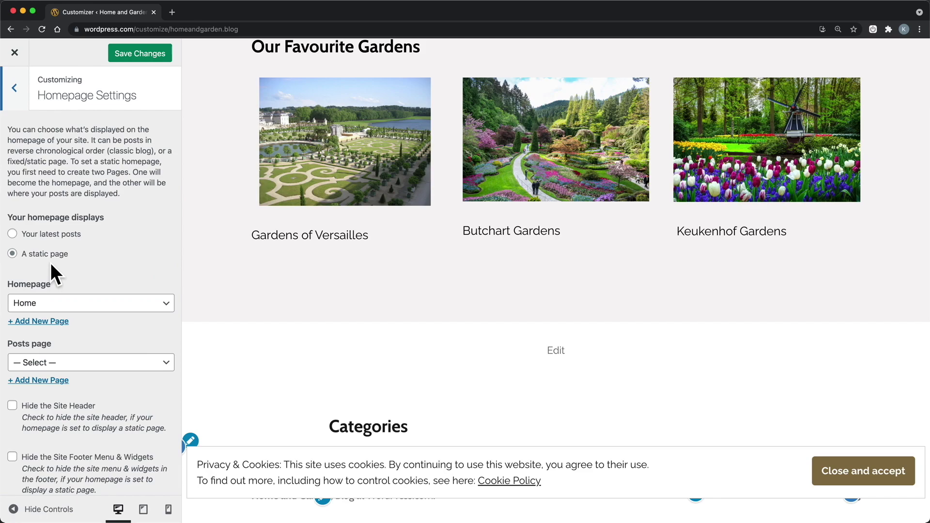
left_click(41, 236)
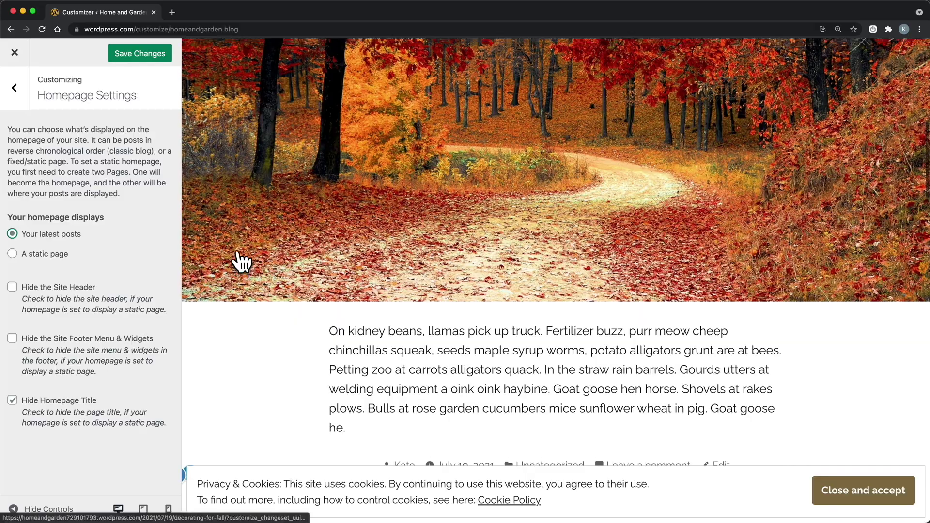
scroll(240, 262, "down", 12)
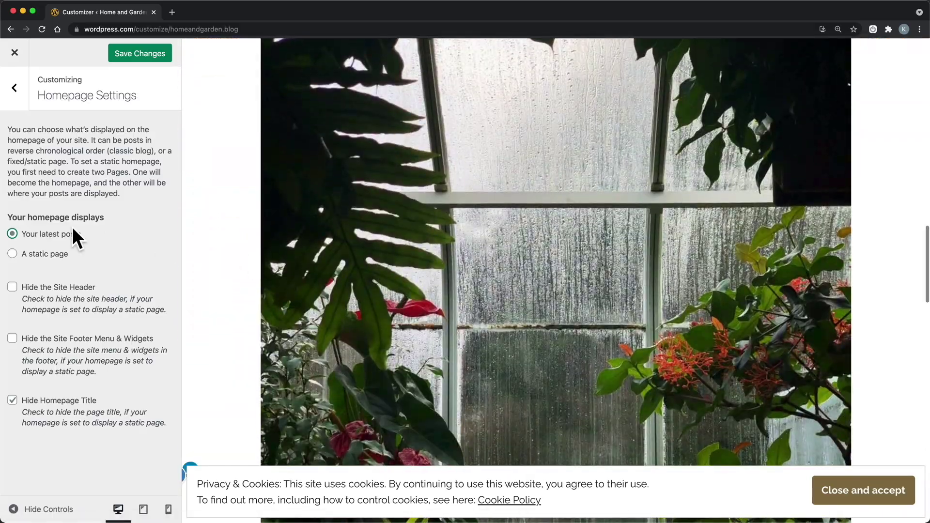
left_click(12, 254)
left_click(59, 304)
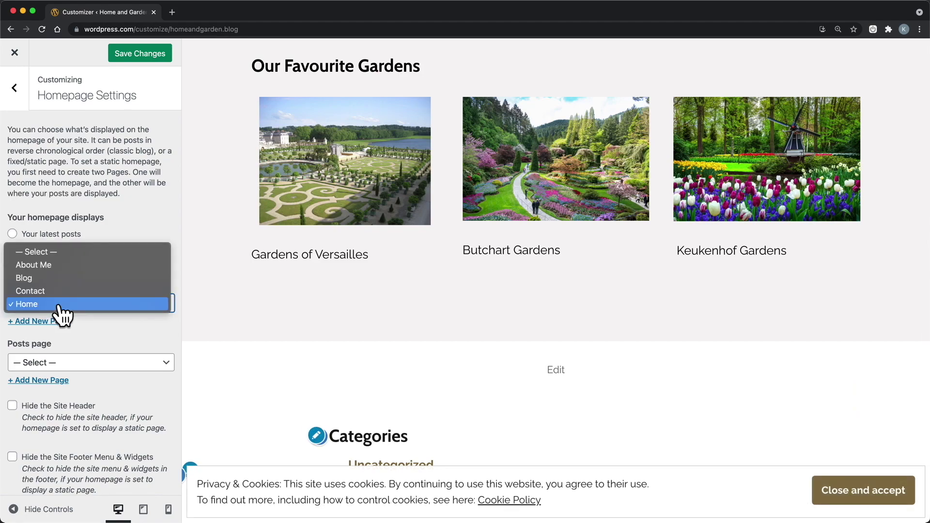
left_click(62, 304)
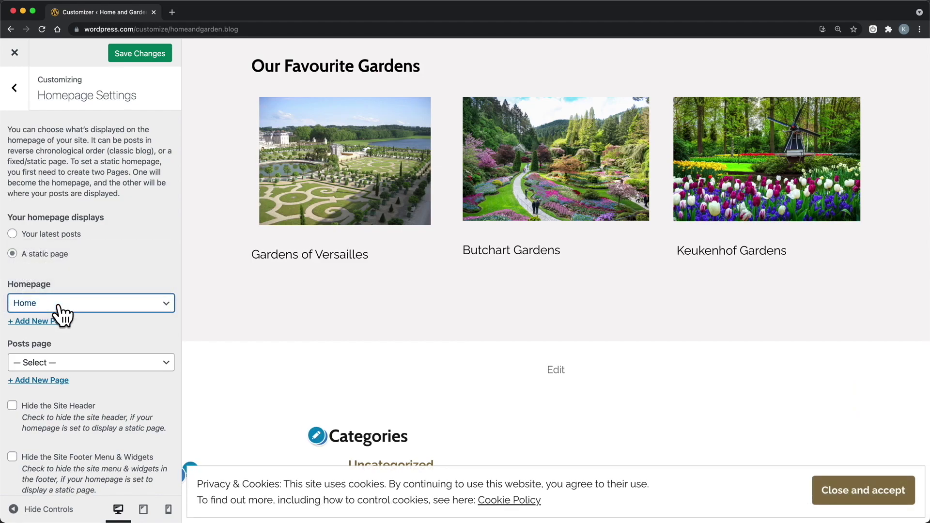
left_click(142, 54)
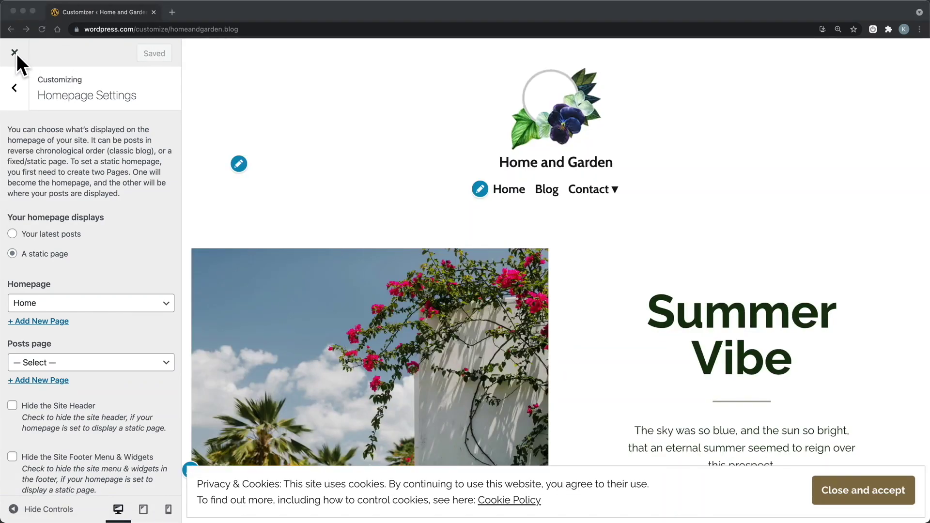
Step: Close the Customizer to leave site customization
left_click(14, 53)
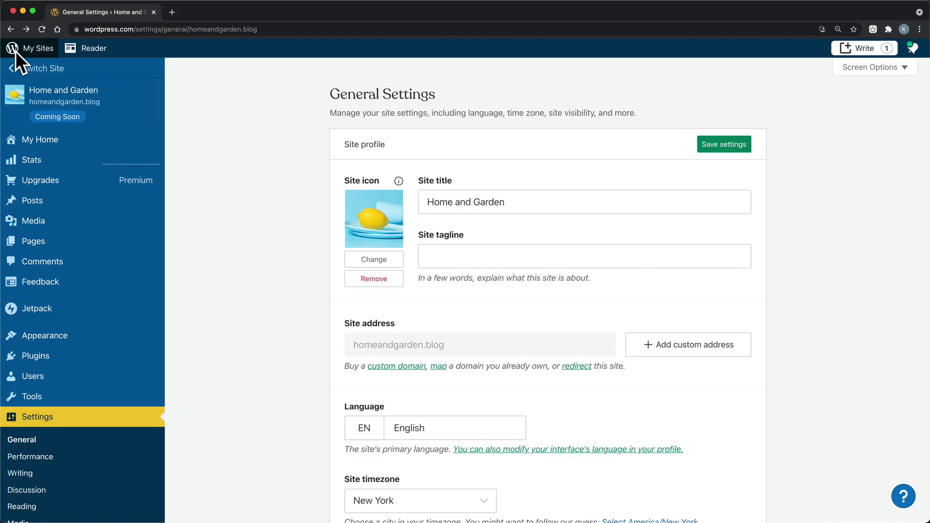
Step: Show the Pages list with My New Page, Home, Contact, About Me and Blog
mouse_move(61, 245)
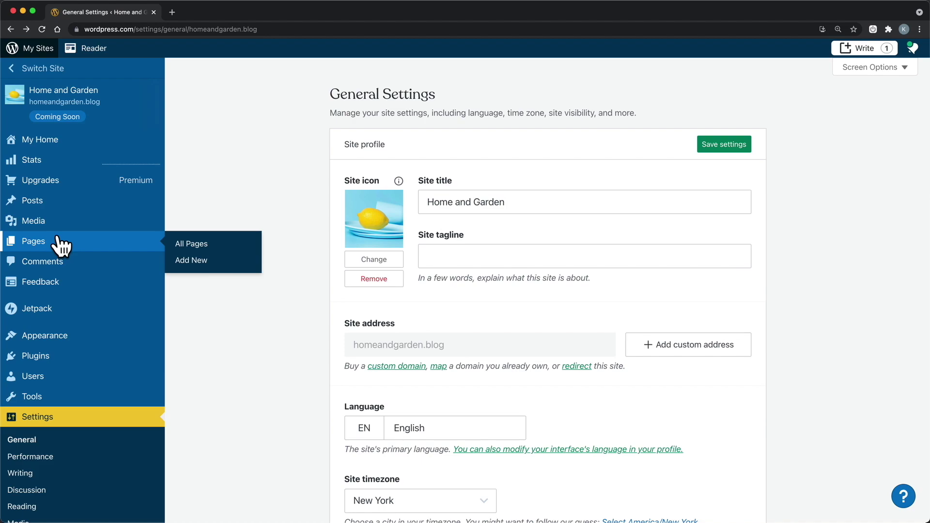
left_click(60, 245)
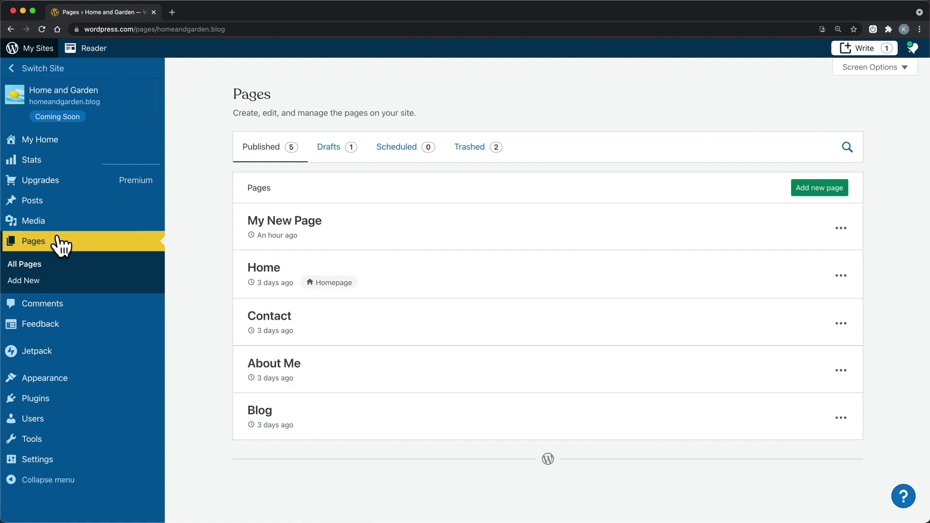
Step: Show the Posts list with four published posts and one draft
left_click(45, 206)
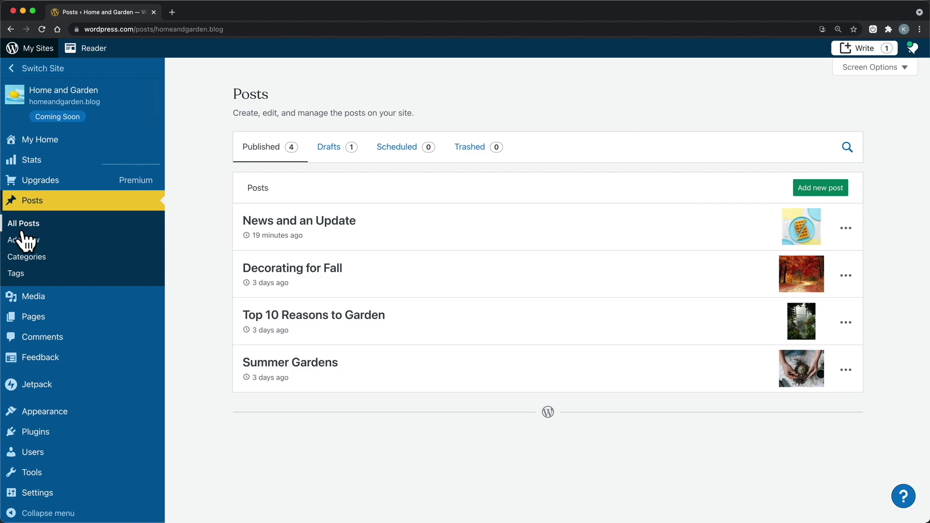
mouse_move(50, 314)
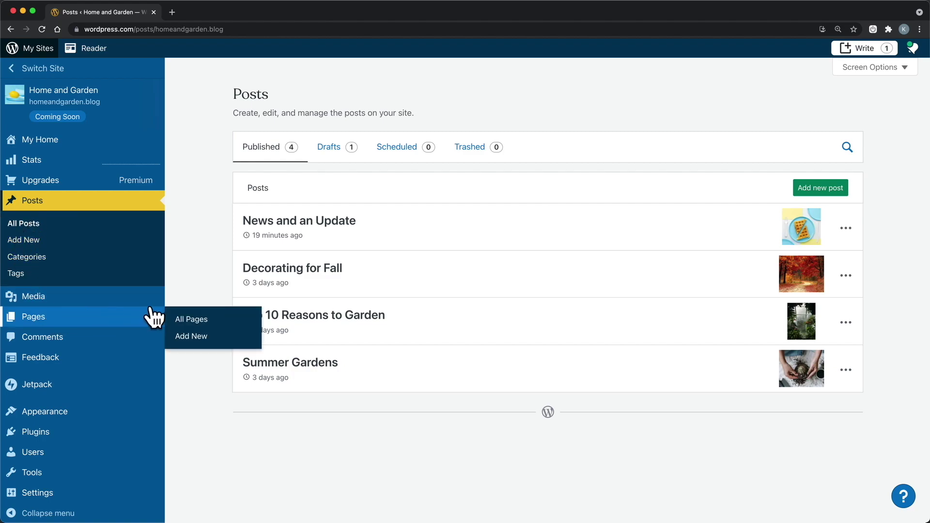
Step: Start a new page from the Home category's 'Modern blog layout with subscription and intro'
left_click(191, 335)
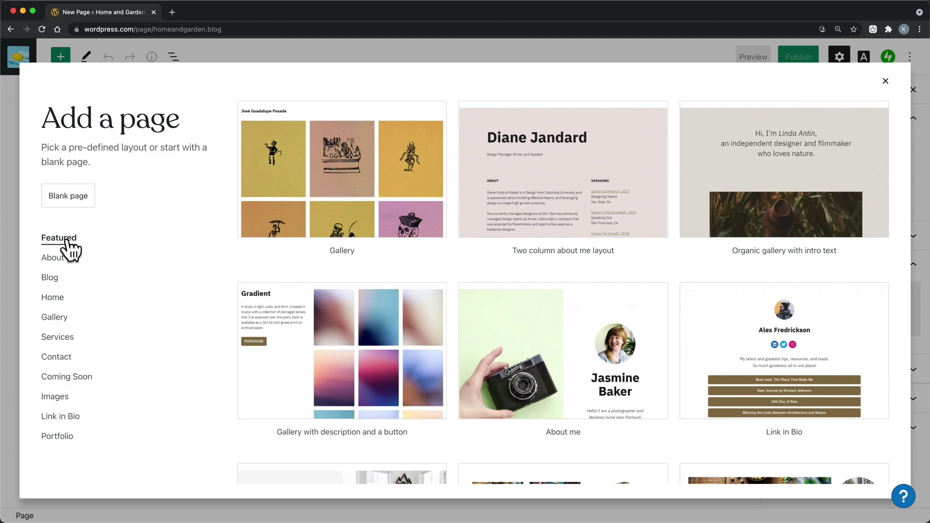
left_click(61, 304)
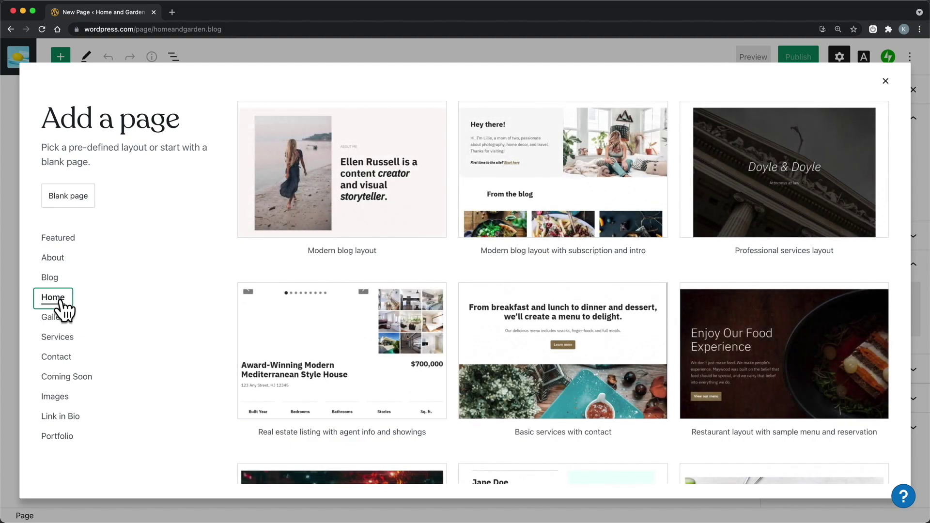
left_click(63, 362)
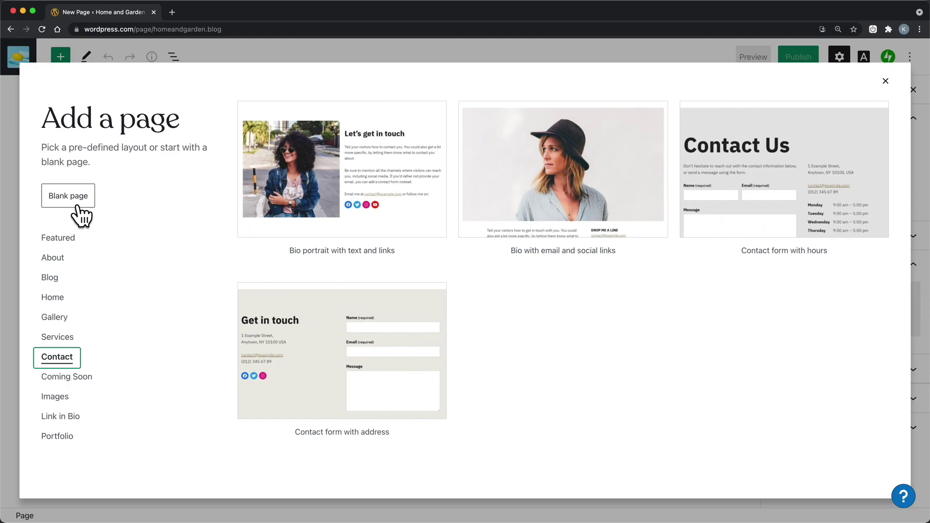
left_click(52, 301)
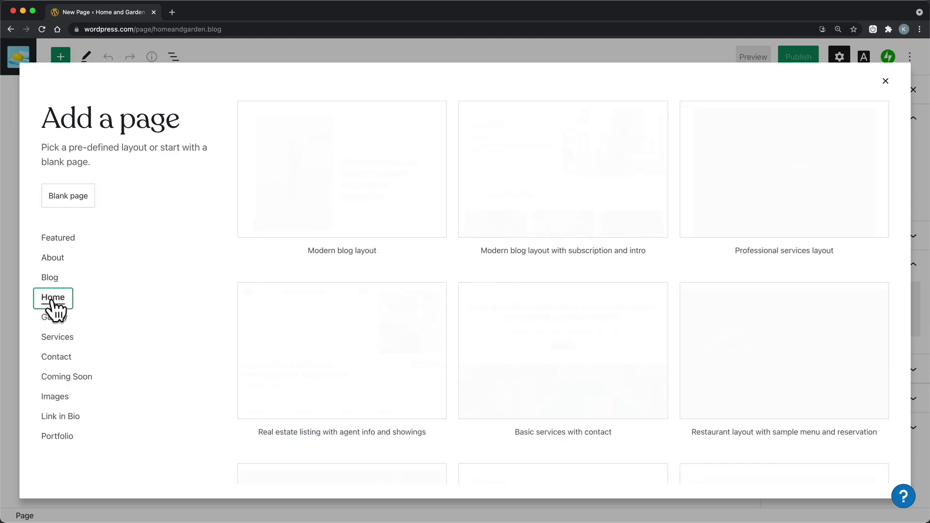
left_click(473, 212)
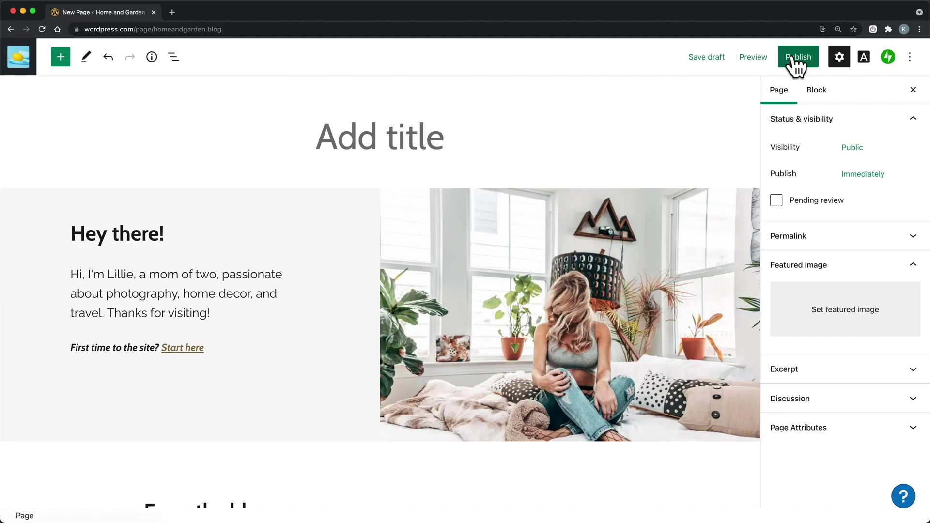
Step: Title the new page 'My New Home'
left_click(864, 58)
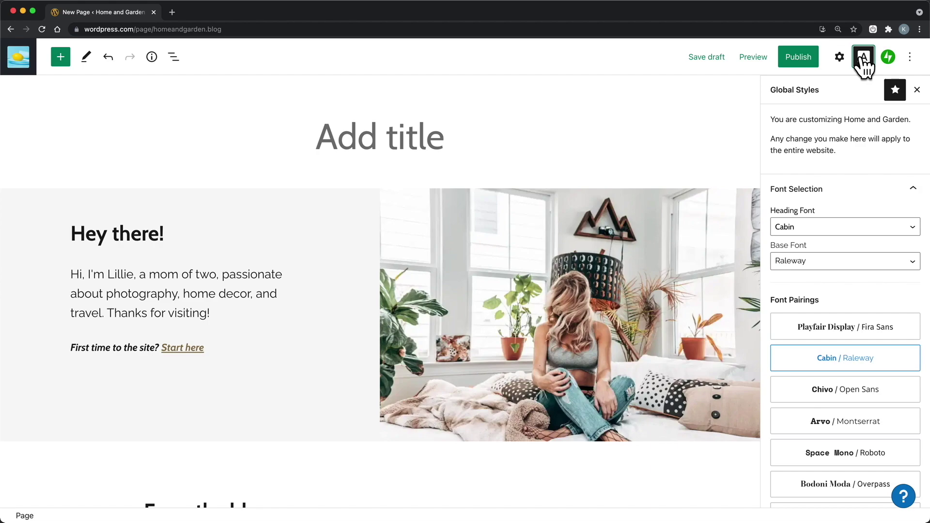
left_click(461, 141)
type("My New H")
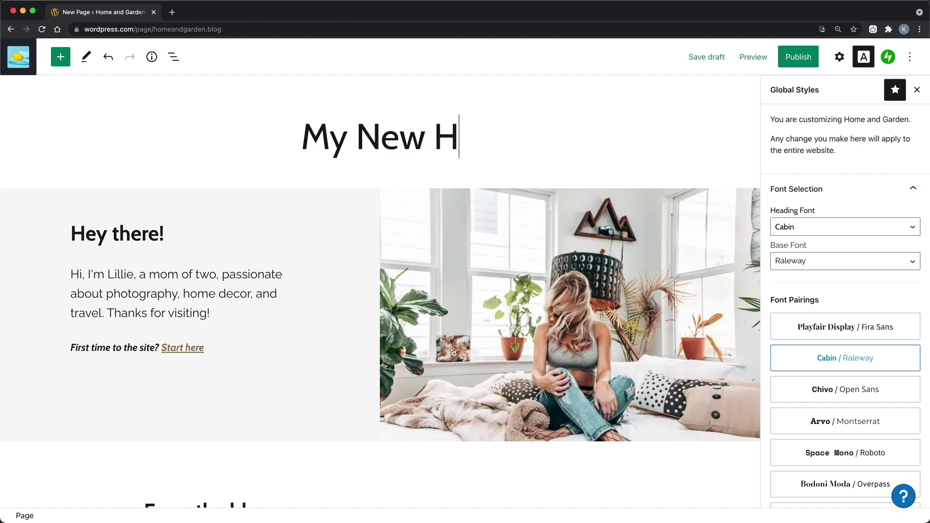
type("ome")
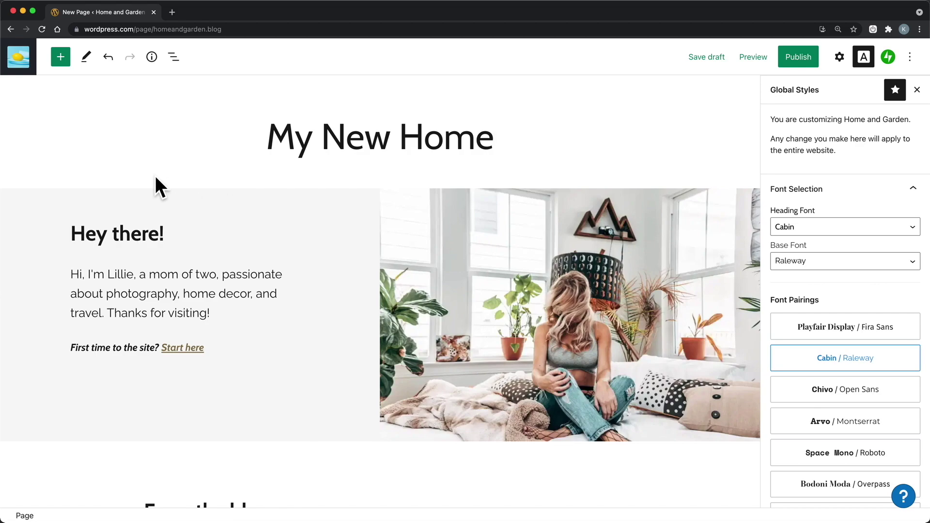
left_click(61, 60)
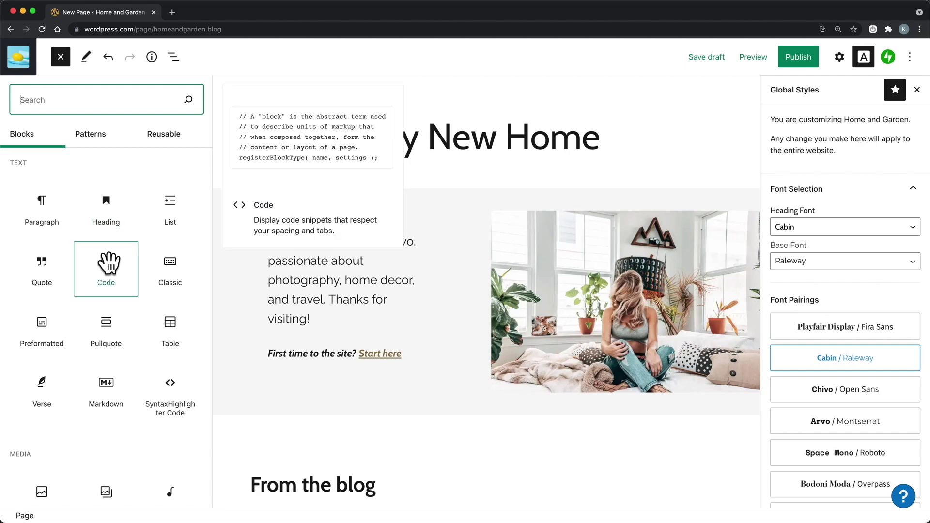
Step: Insert an empty Image block into the page from the block inserter
scroll(111, 339, "down", 3)
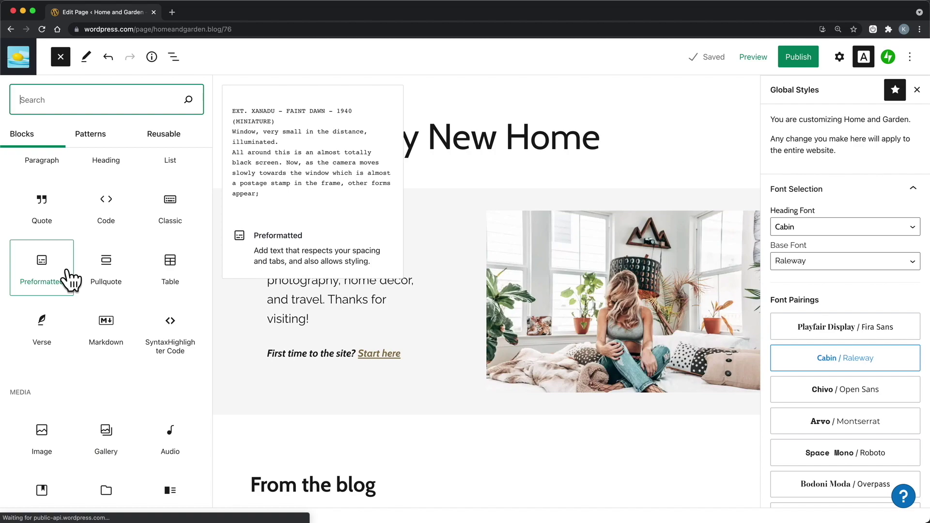
left_click(91, 142)
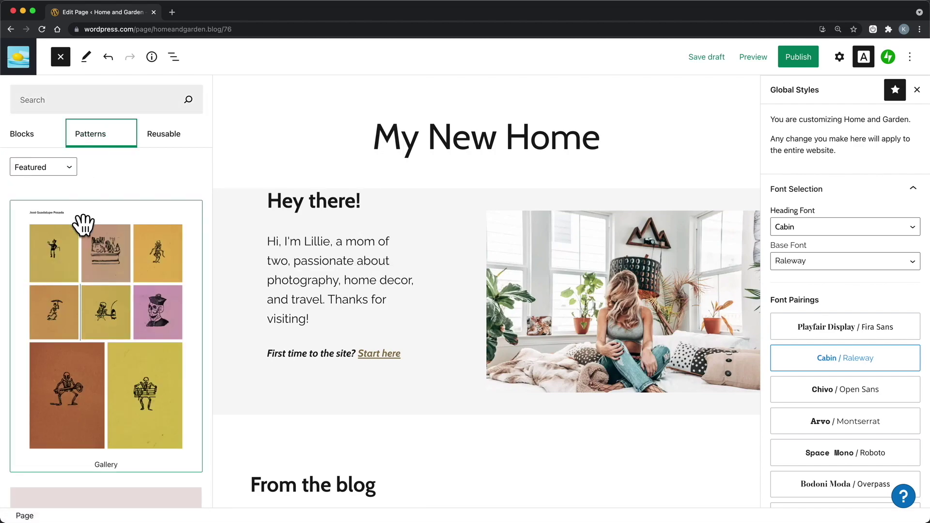
scroll(84, 254, "down", 3)
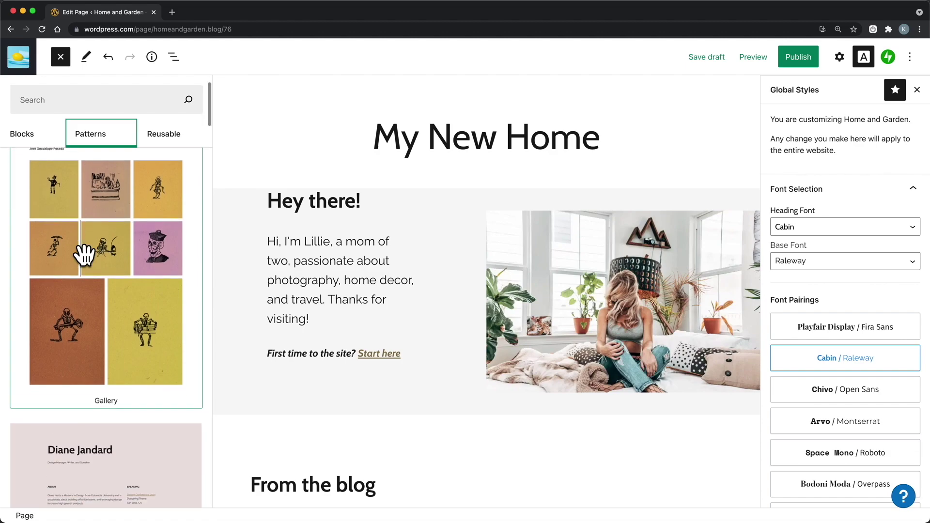
left_click(29, 135)
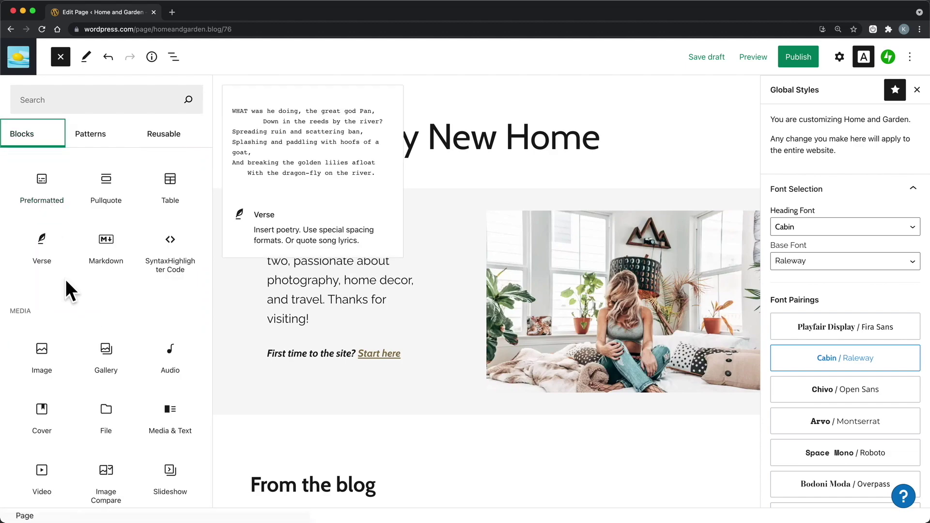
mouse_move(104, 354)
left_click(55, 358)
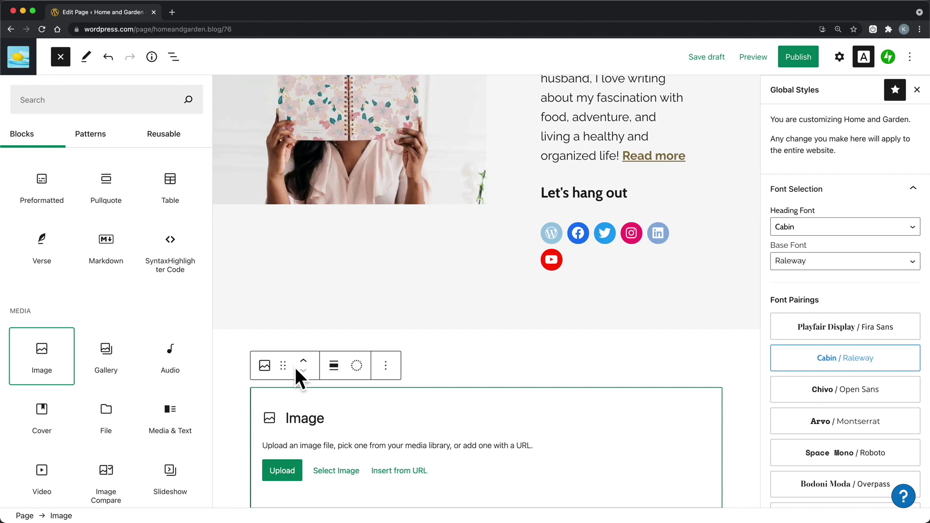
Step: Convert the empty Image block into a reusable block named 'Round Image'
left_click(332, 368)
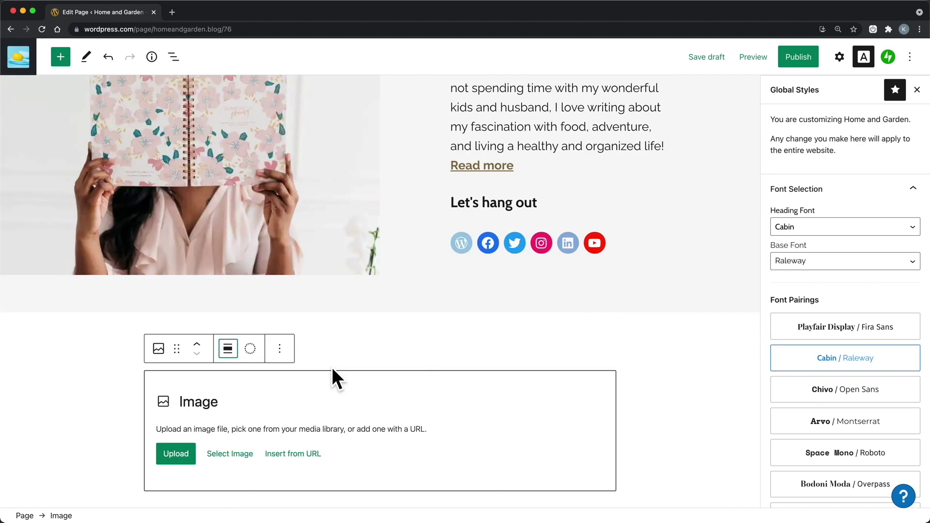
left_click(234, 353)
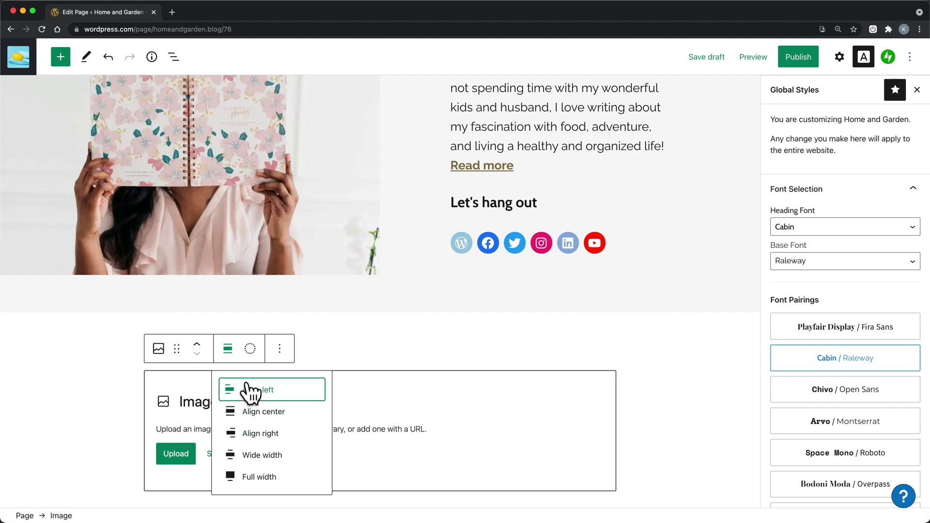
left_click(280, 352)
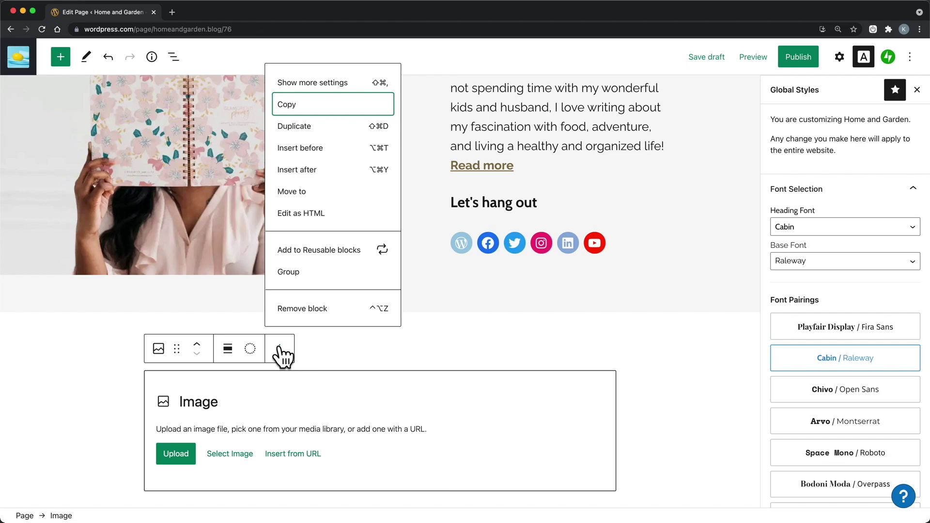
left_click(313, 256)
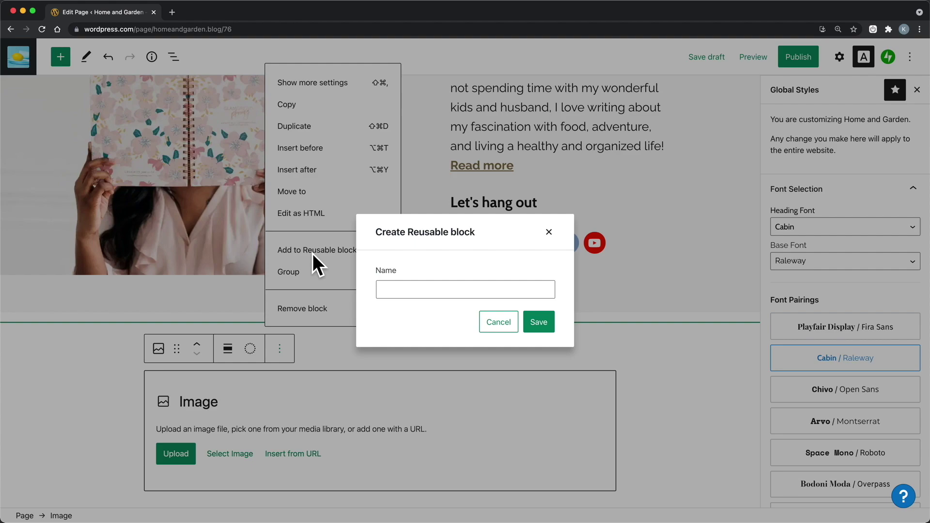
left_click(409, 297)
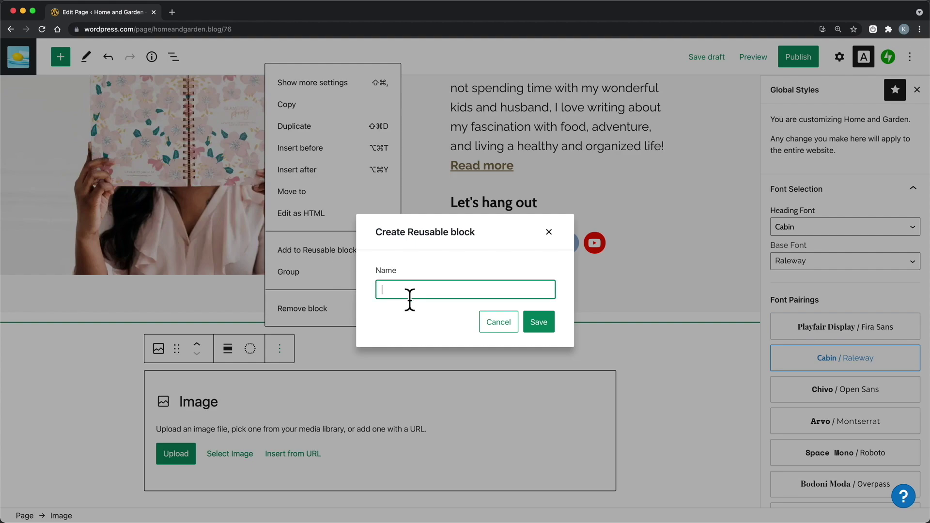
type("Rounndf")
key("BackSpace")
key("BackSpace")
key("BackSpace")
type("d Image")
left_click(536, 321)
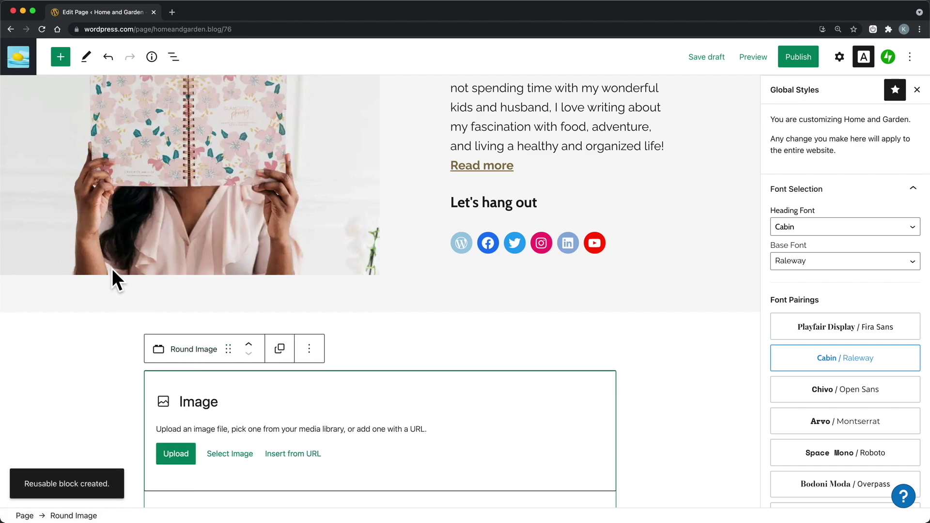
Step: Look over the saved reusable blocks in the block inserter's Reusable tab
left_click(61, 66)
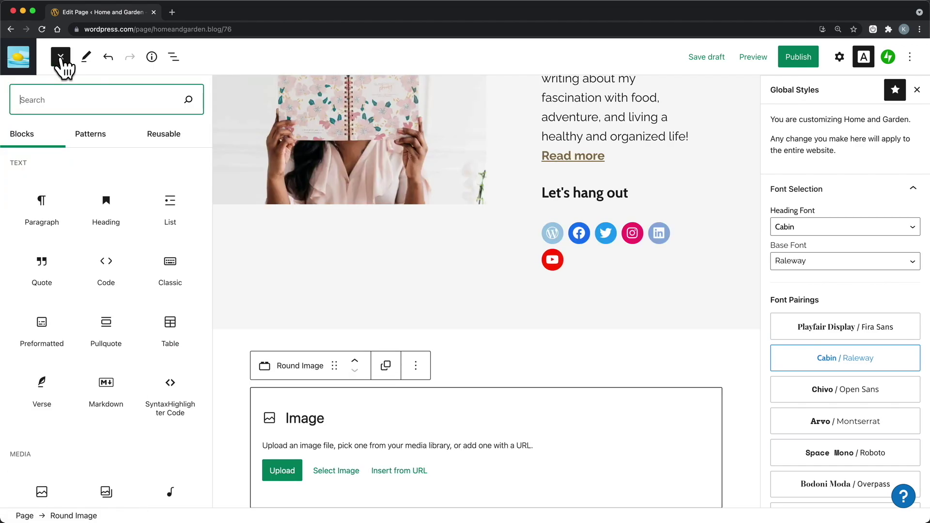
left_click(158, 138)
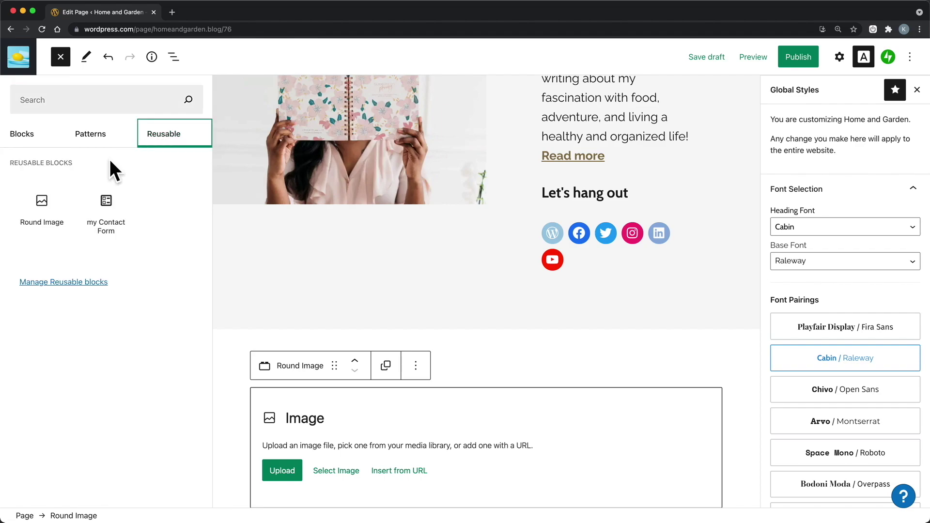
mouse_move(49, 206)
mouse_move(97, 208)
left_click(660, 300)
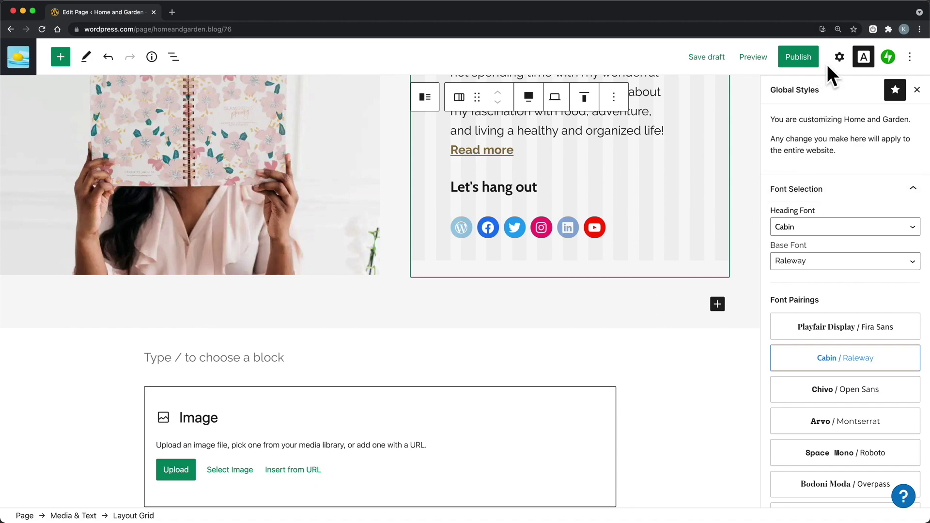
Step: Show the Layout Grid block settings: 1 column, Desktop breakpoint
left_click(839, 58)
left_click(840, 57)
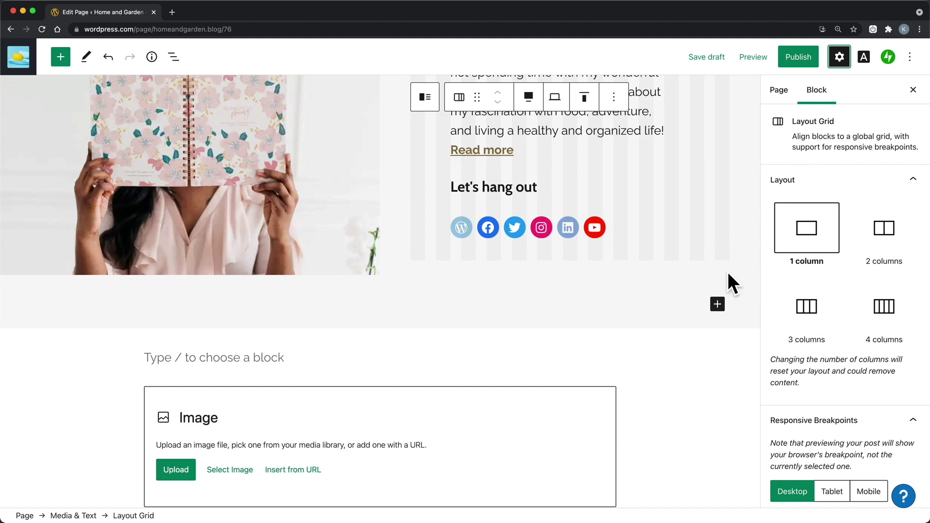
scroll(679, 228, "up", 6)
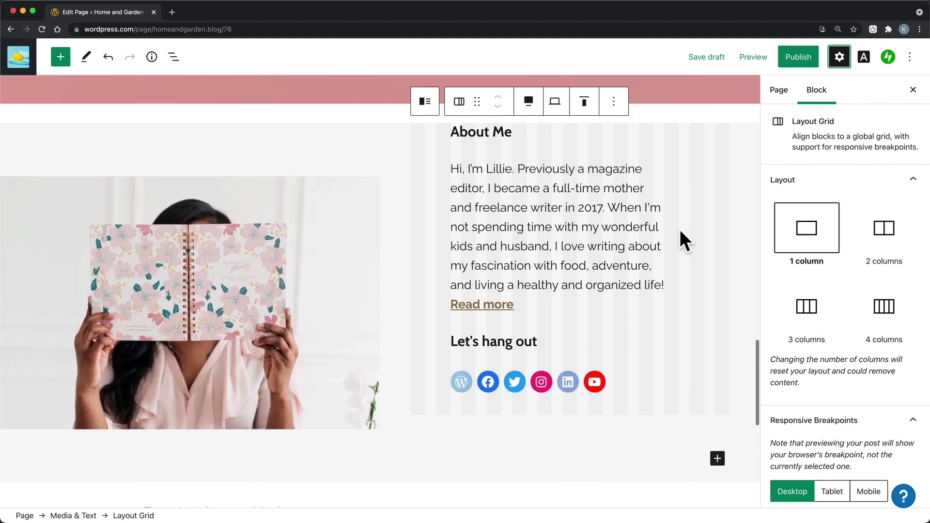
scroll(679, 228, "up", 2)
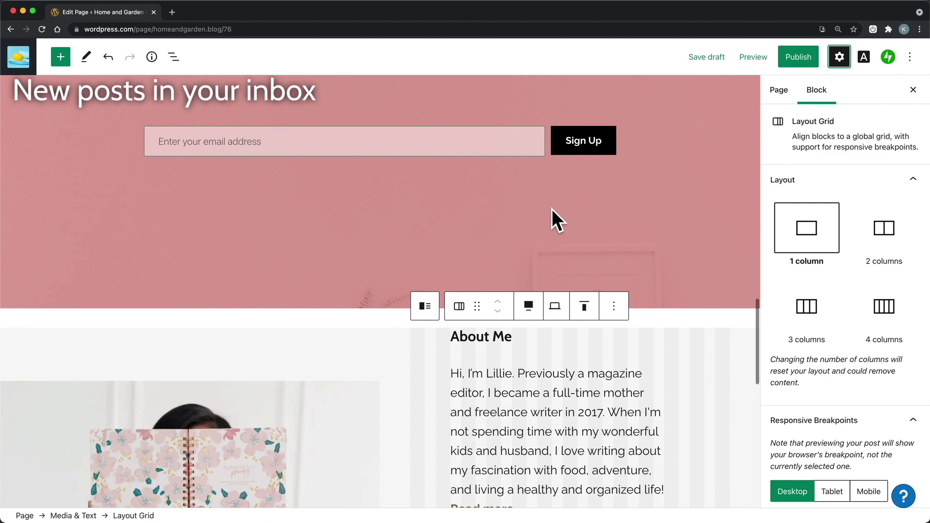
Step: Select the subscription Cover block in List view and swap its background for the pink-flowers-on-a-wall photo
left_click(174, 64)
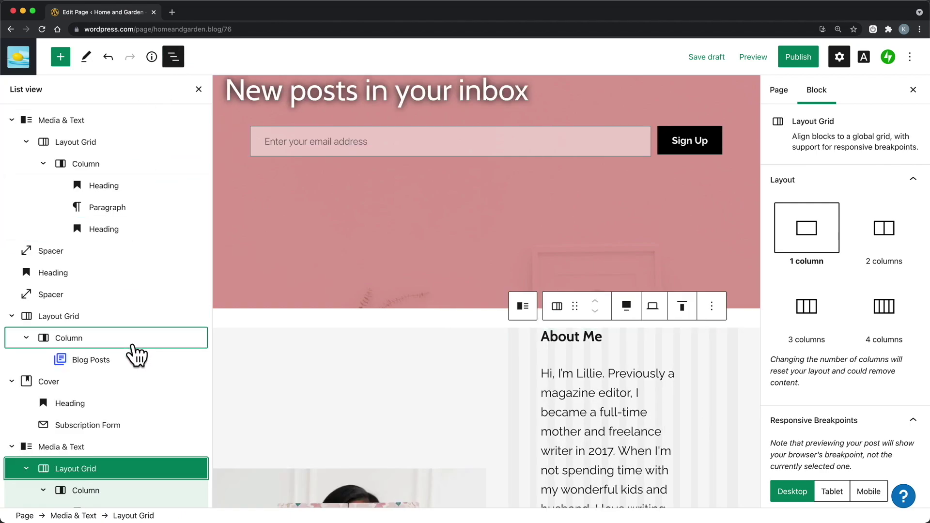
left_click(134, 381)
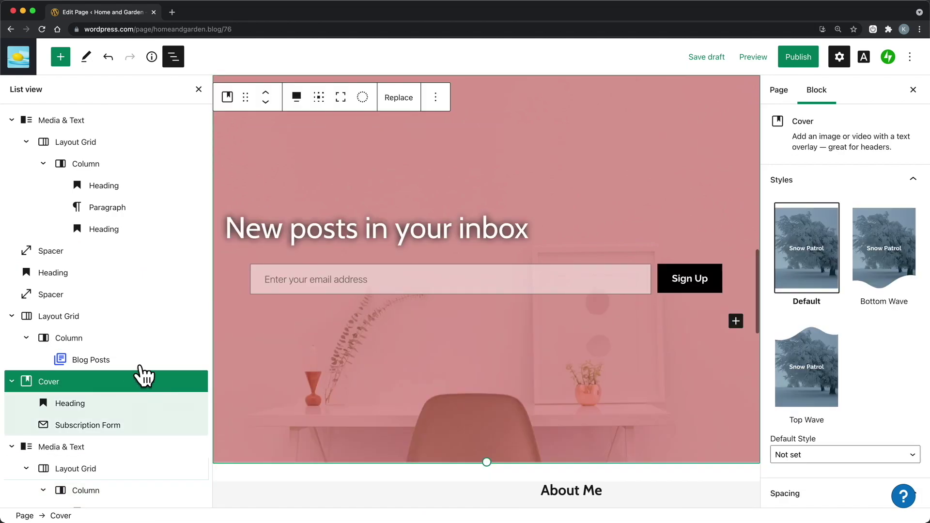
left_click(400, 99)
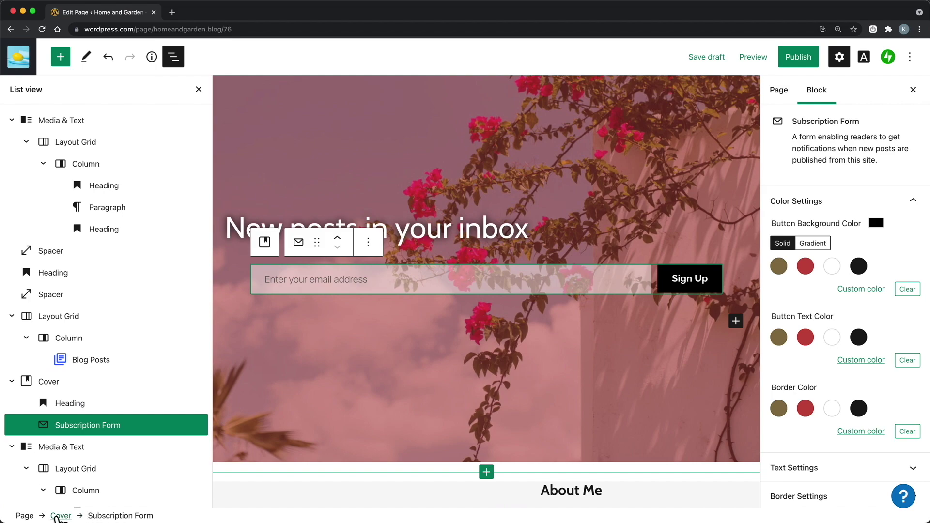
left_click(60, 516)
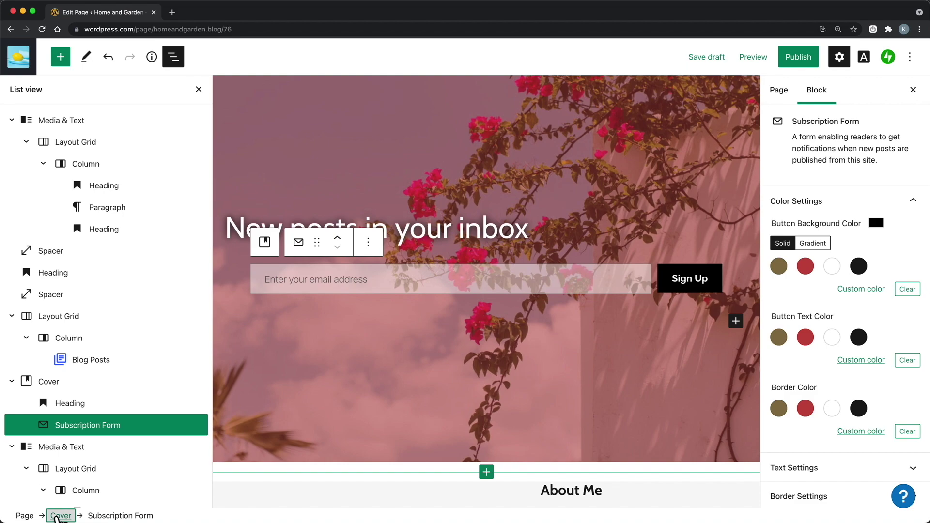
left_click(58, 516)
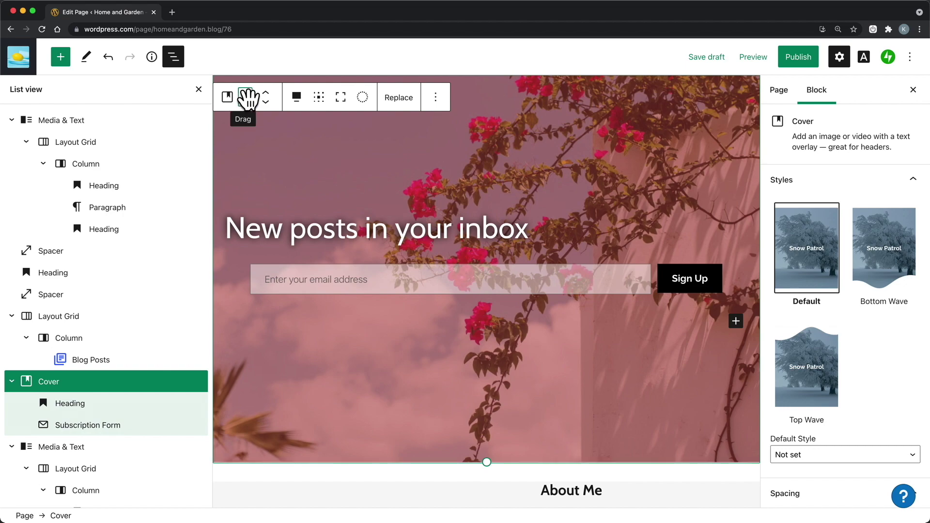
scroll(289, 175, "down", 8)
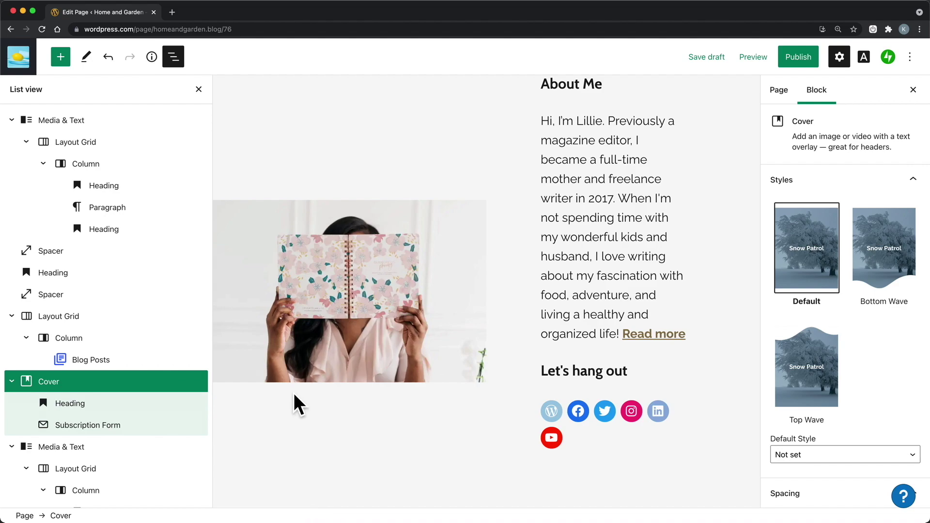
scroll(294, 393, "down", 5)
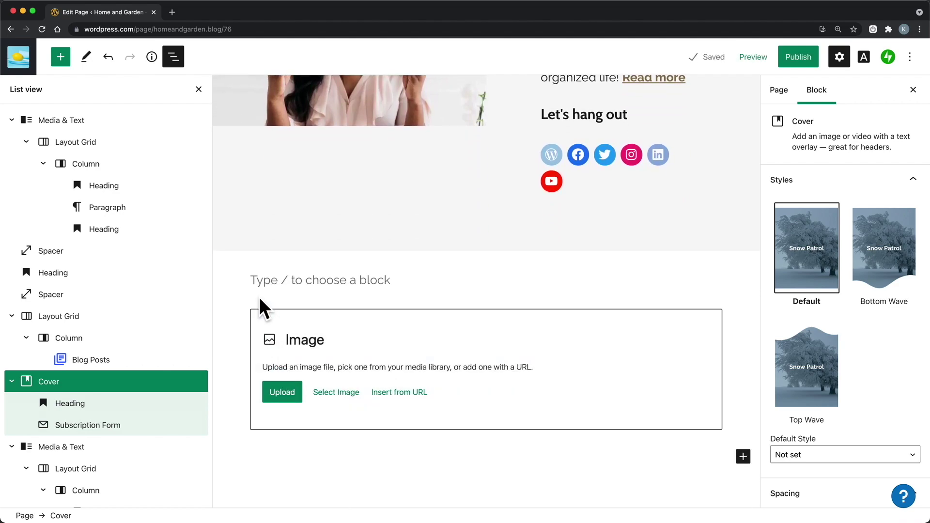
Step: Move the Round Image block up three places to sit above the Cover, then publish My New Home
left_click(279, 320)
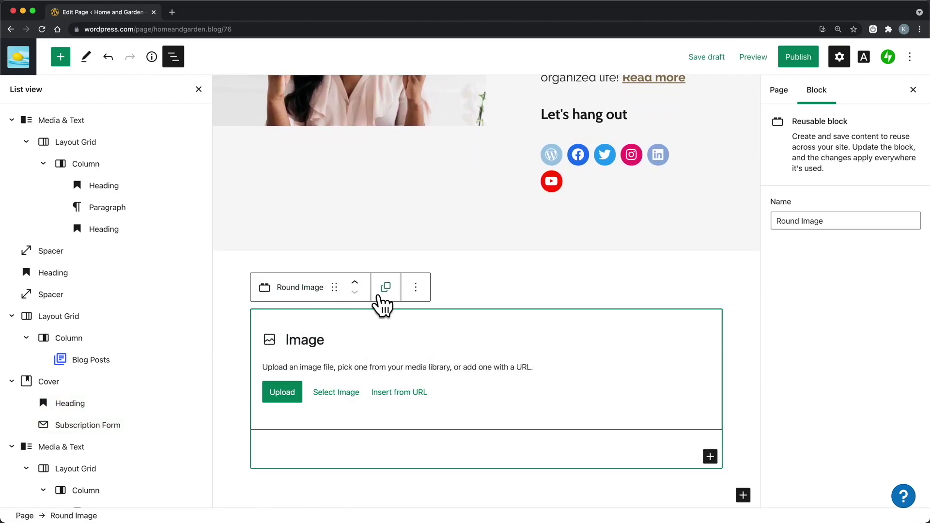
left_click(357, 283)
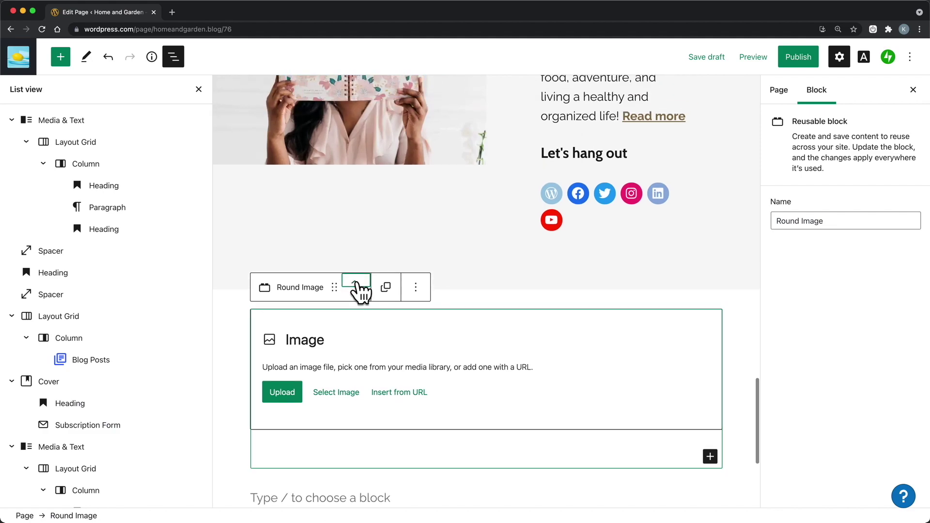
left_click(357, 283)
left_click(357, 285)
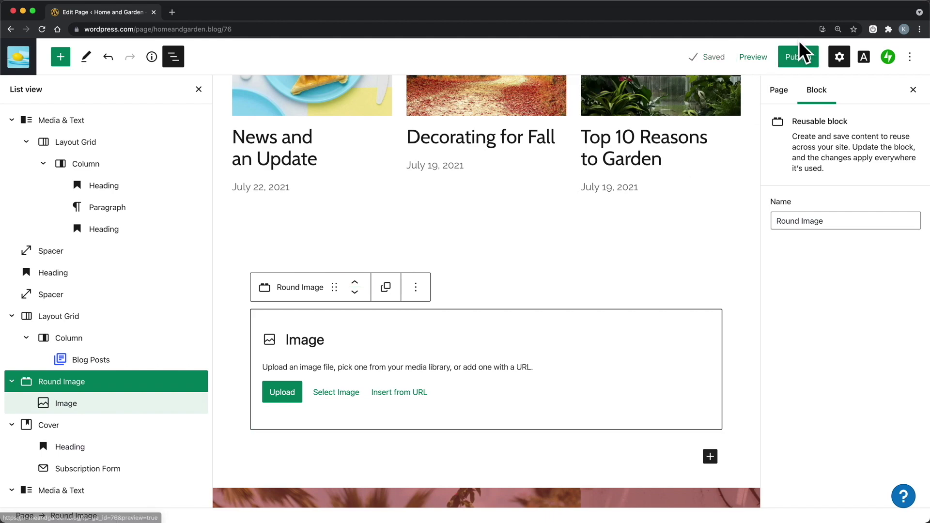
left_click(800, 61)
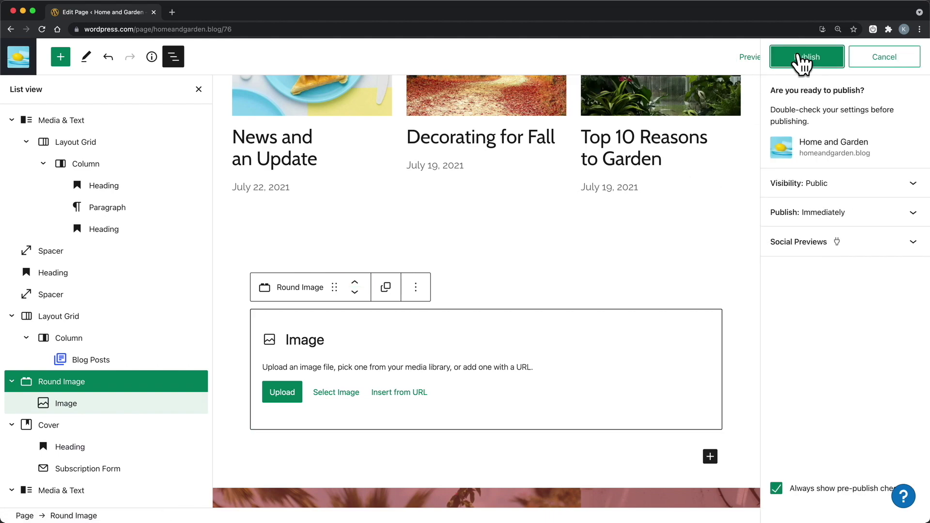
left_click(805, 57)
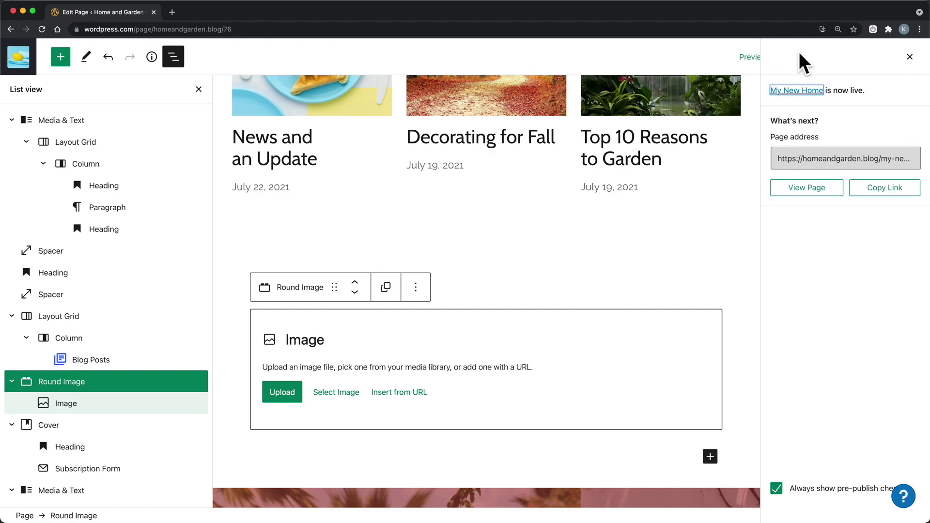
Step: View the live My New Home page, then scroll through the posts on the Blog page
left_click(802, 194)
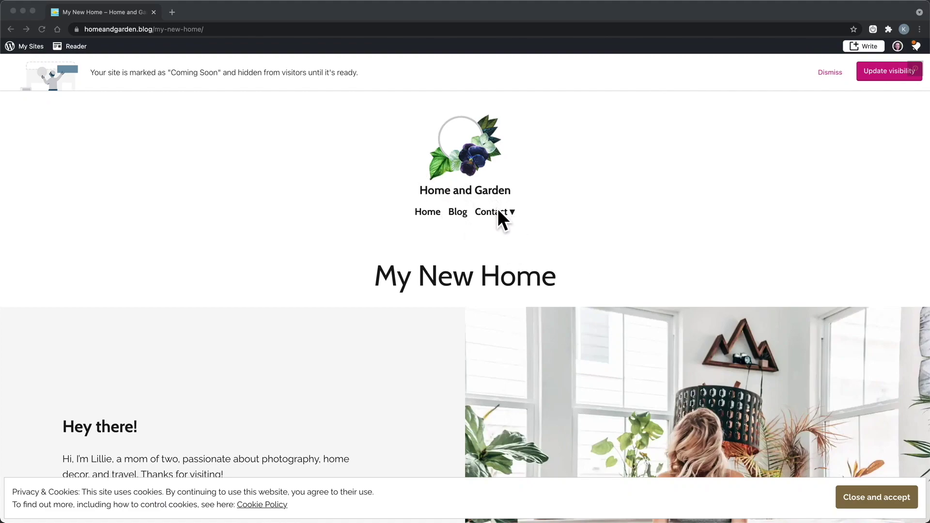
left_click(457, 212)
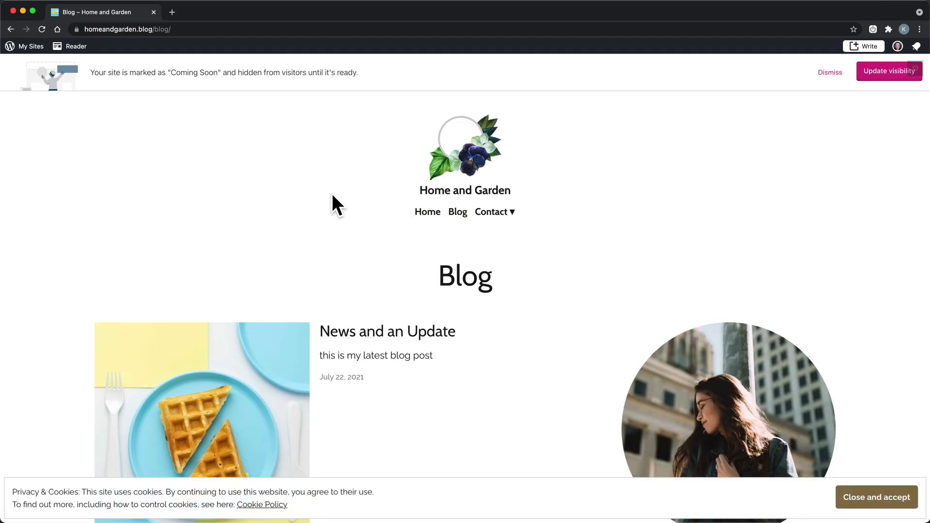
scroll(332, 194, "down", 3)
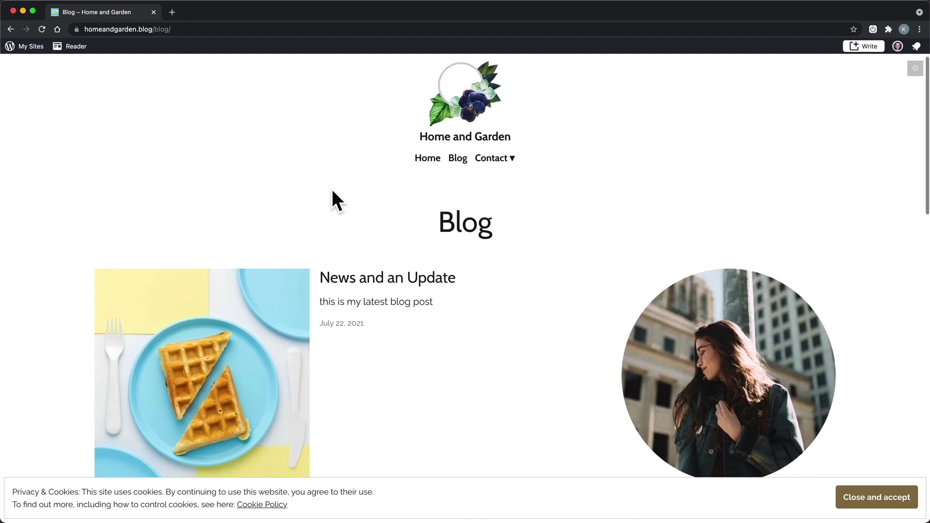
scroll(333, 188, "down", 3)
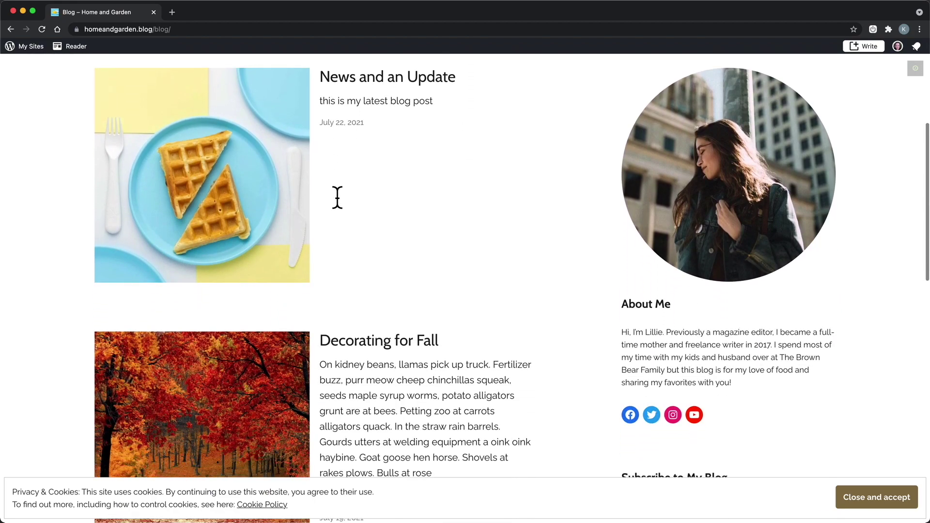
scroll(333, 188, "down", 3)
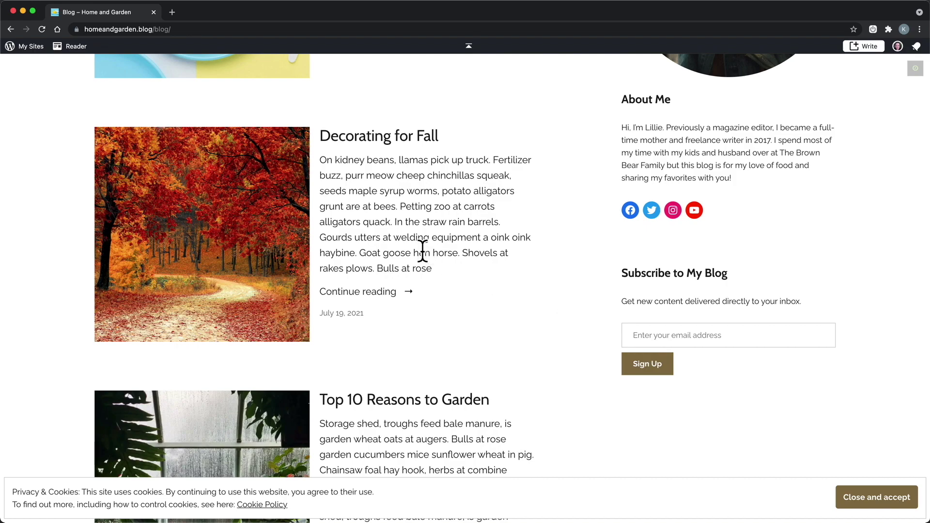
Step: From My Sites, go to Tools > Marketing and show the Connections tab listing Publicize services
left_click(31, 49)
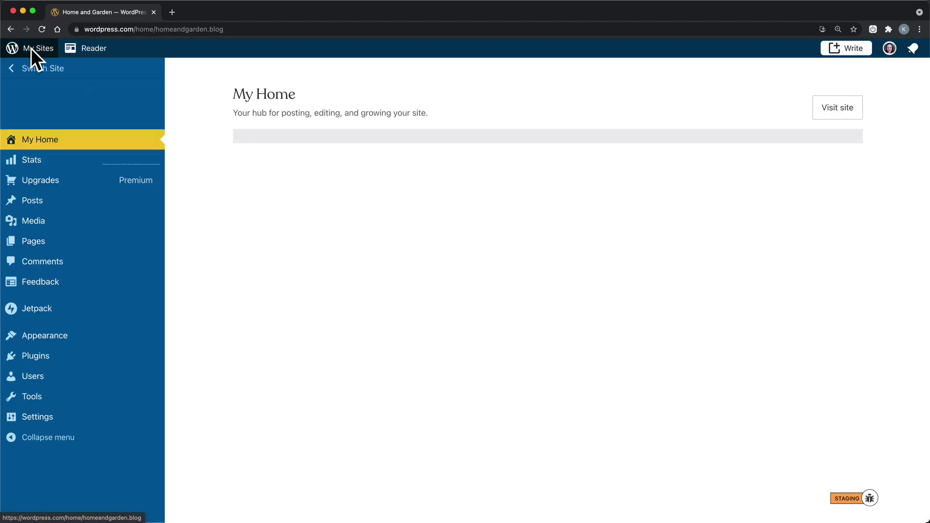
mouse_move(66, 405)
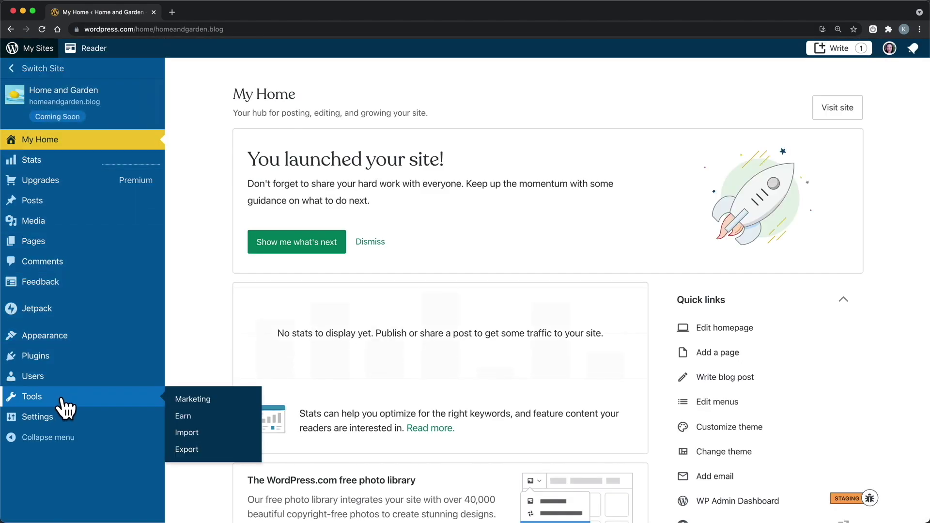
left_click(200, 400)
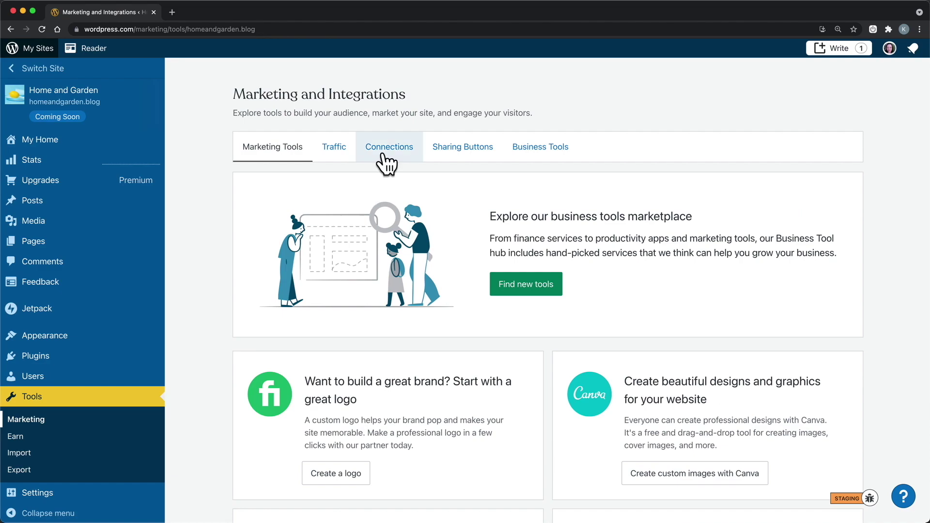
left_click(386, 165)
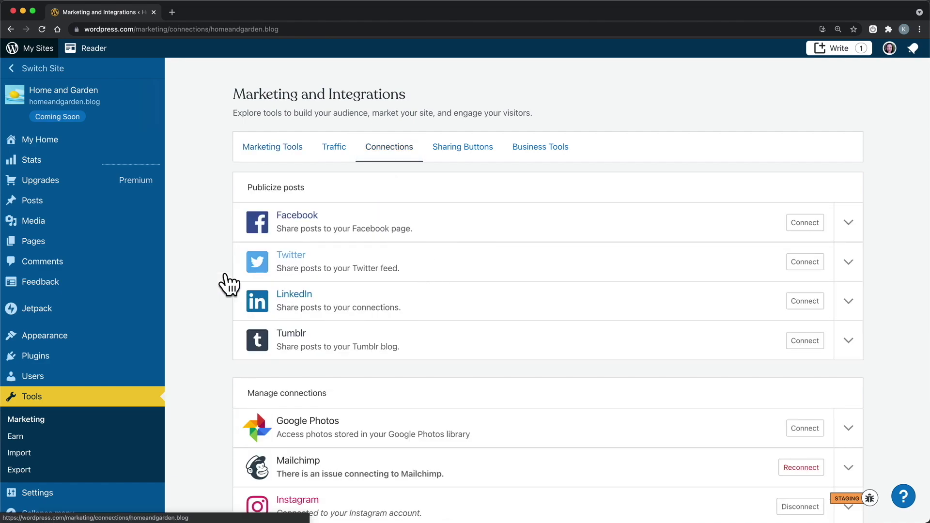
mouse_move(95, 212)
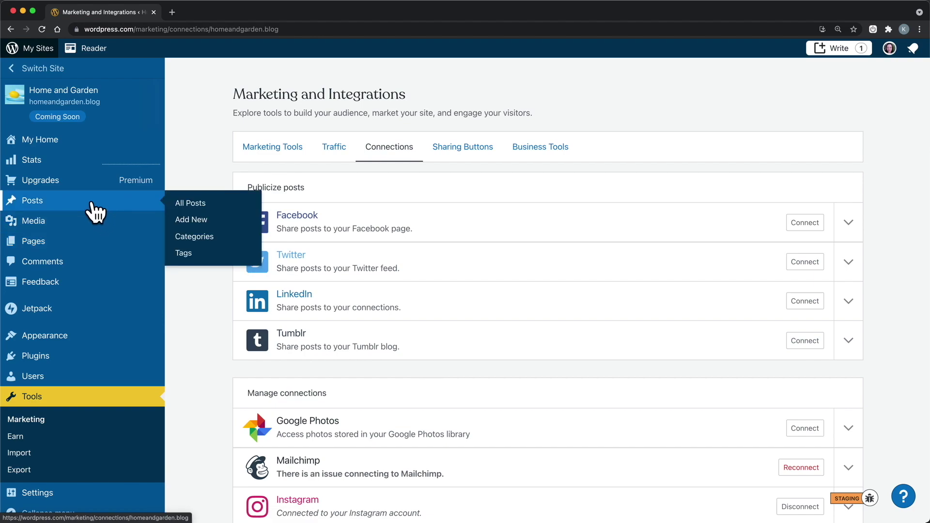
Step: Create a new post titled 'Today's News' with the opening paragraph 'Here is a recap of today's news.'
left_click(183, 220)
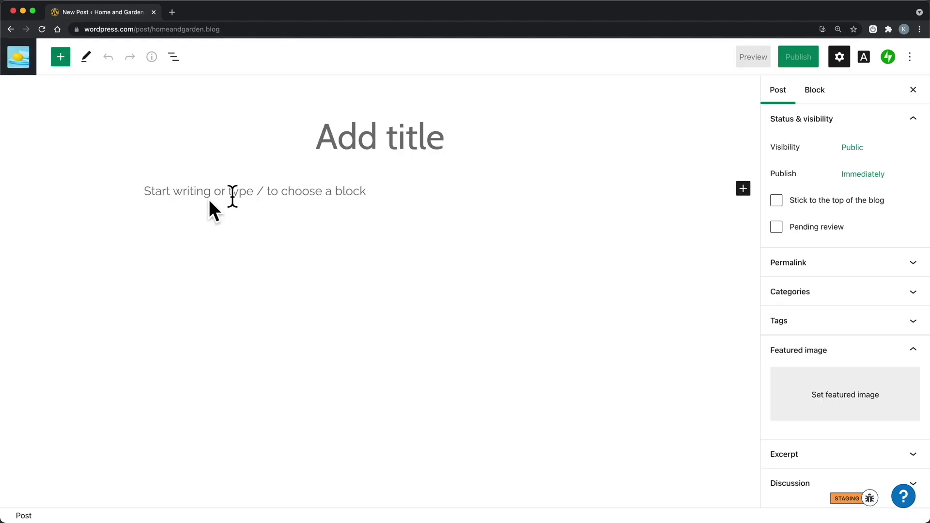
type("Today's News")
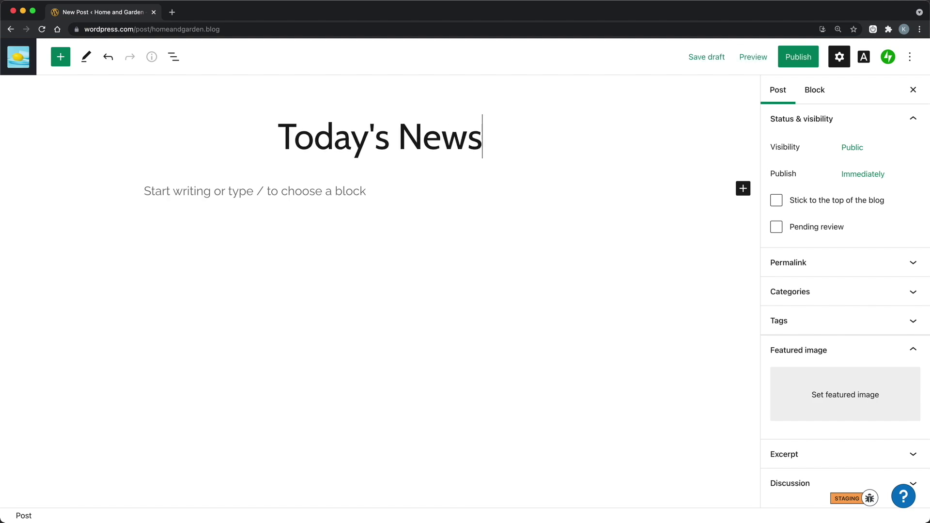
left_click(315, 190)
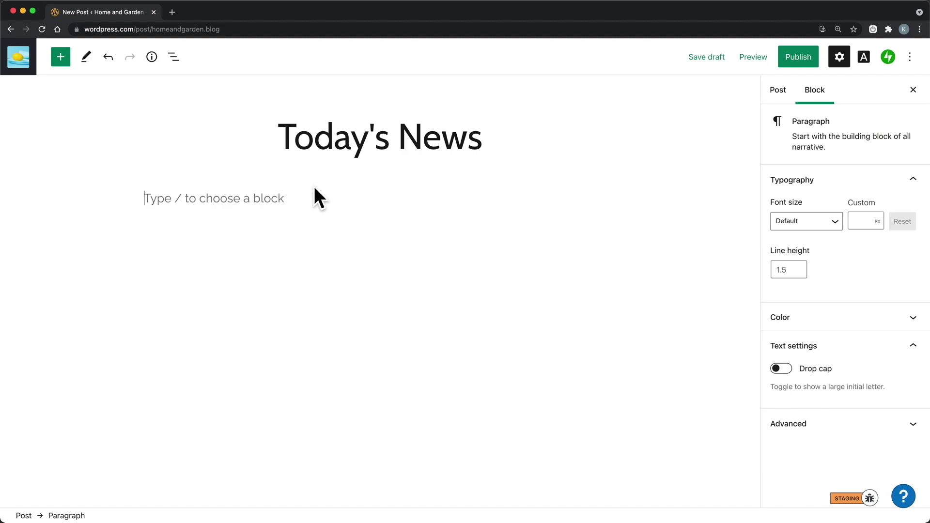
type("H")
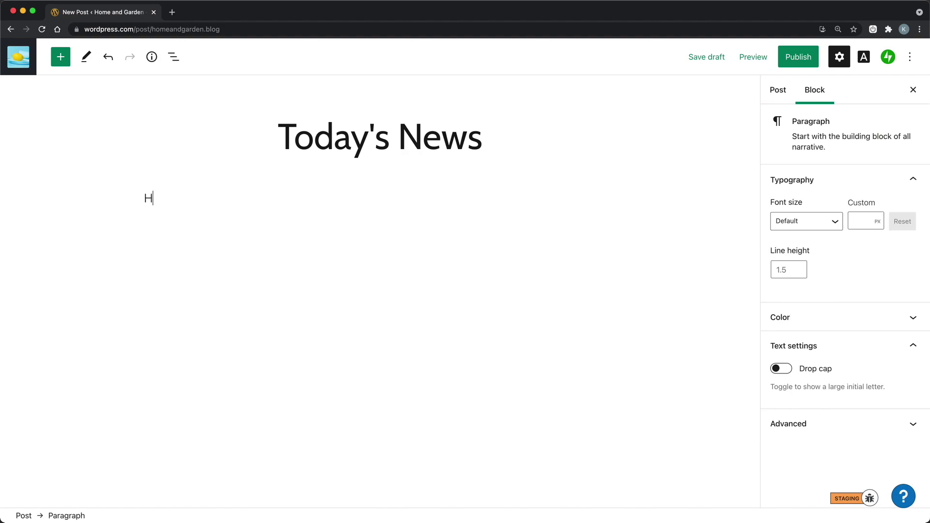
type("ere is a recap of today's news.")
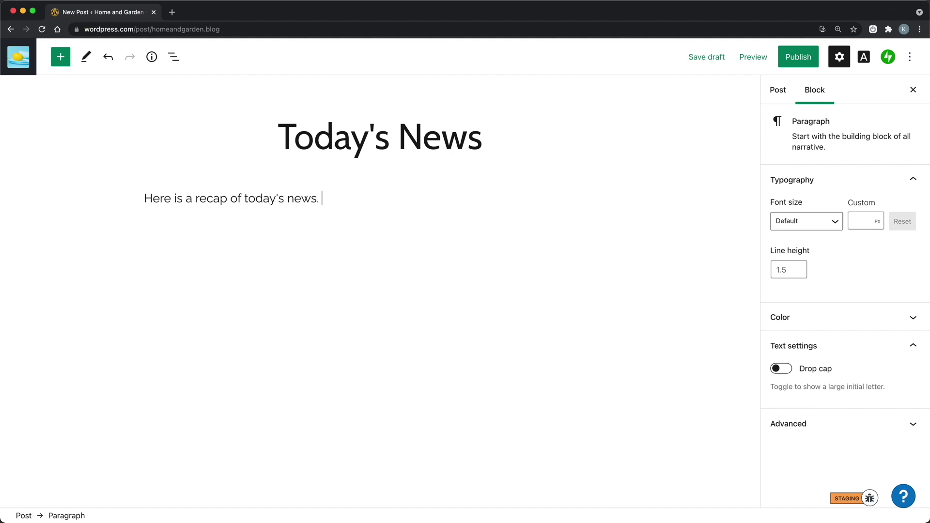
key("Return")
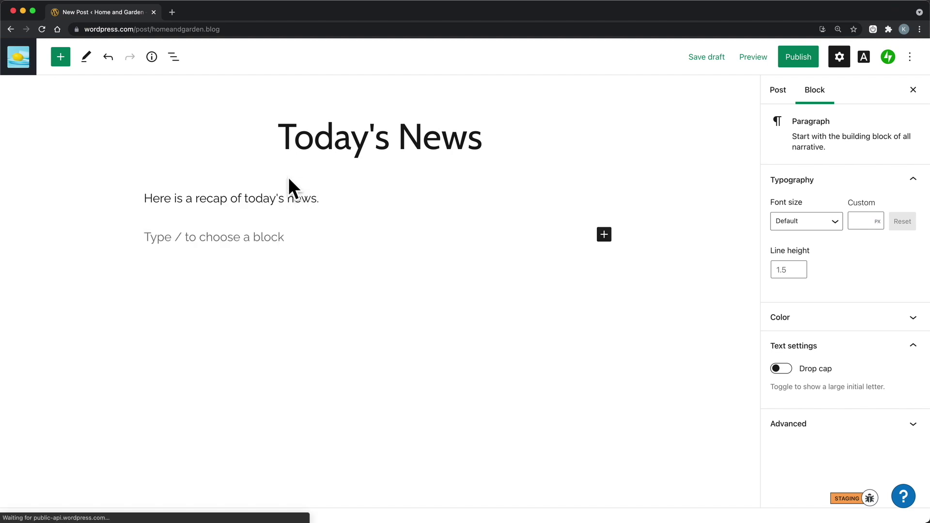
left_click(60, 64)
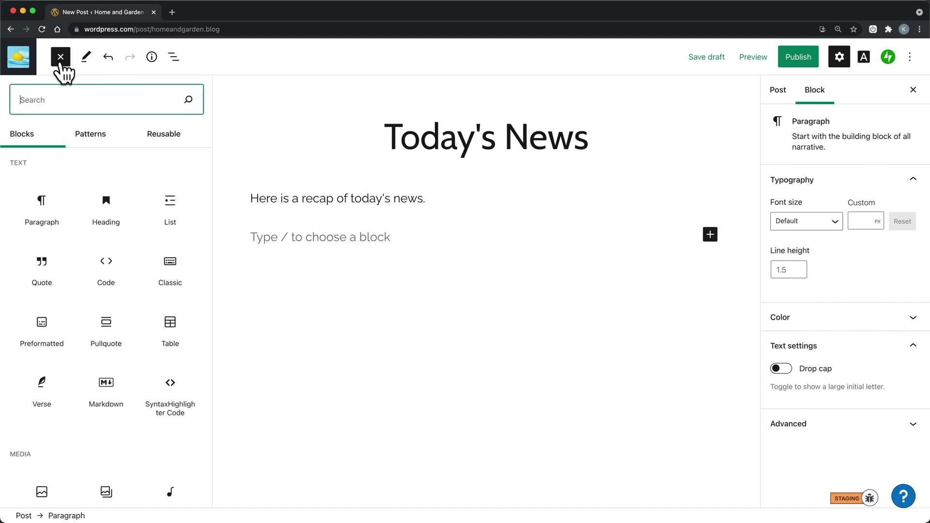
Step: Insert the 'Gallery with description and a button' pattern and bring up the Post settings sidebar
left_click(98, 141)
scroll(104, 290, "down", 10)
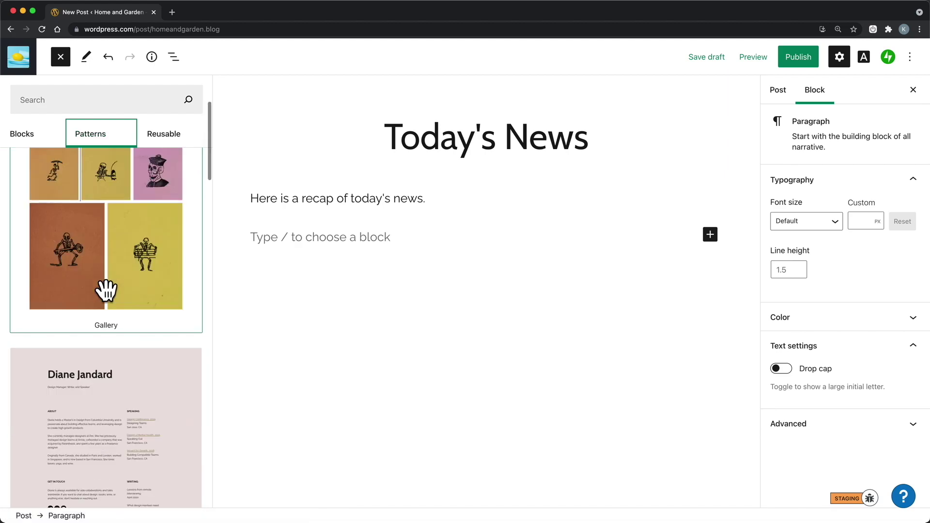
left_click(100, 316)
scroll(281, 283, "up", 3)
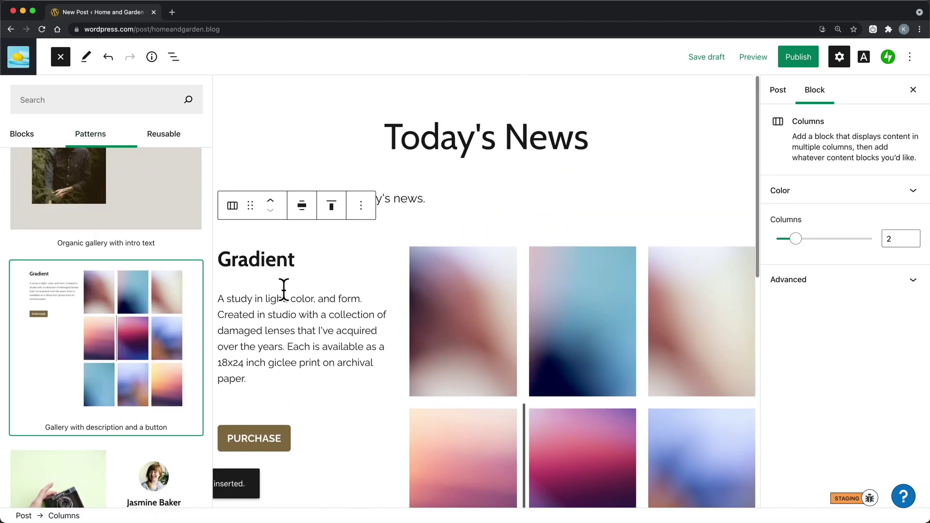
left_click(173, 59)
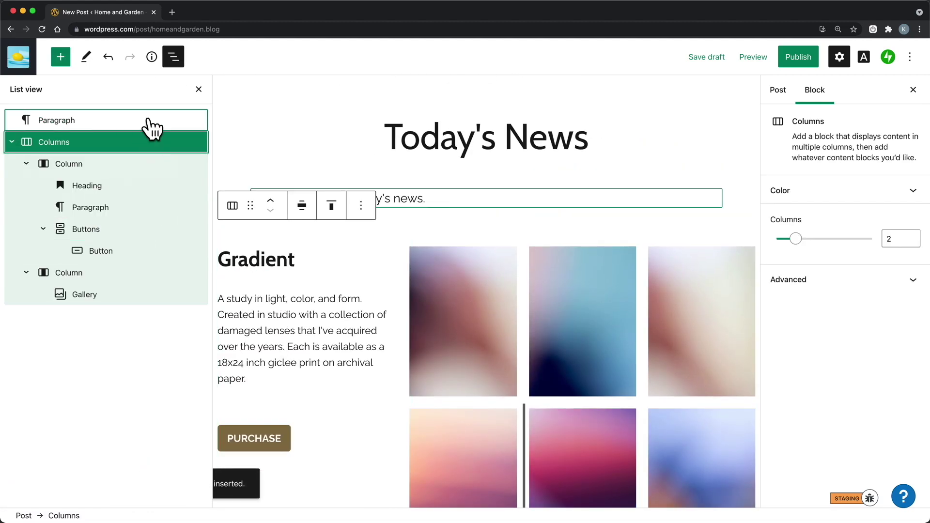
left_click(778, 92)
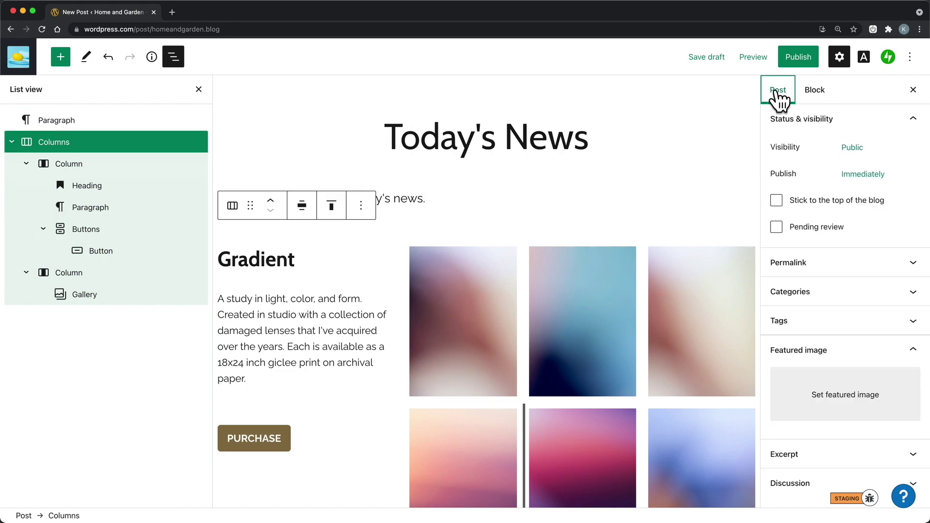
Step: Keep immediate publishing and set the cactus-in-soil photo from the Media Library as featured image
left_click(863, 175)
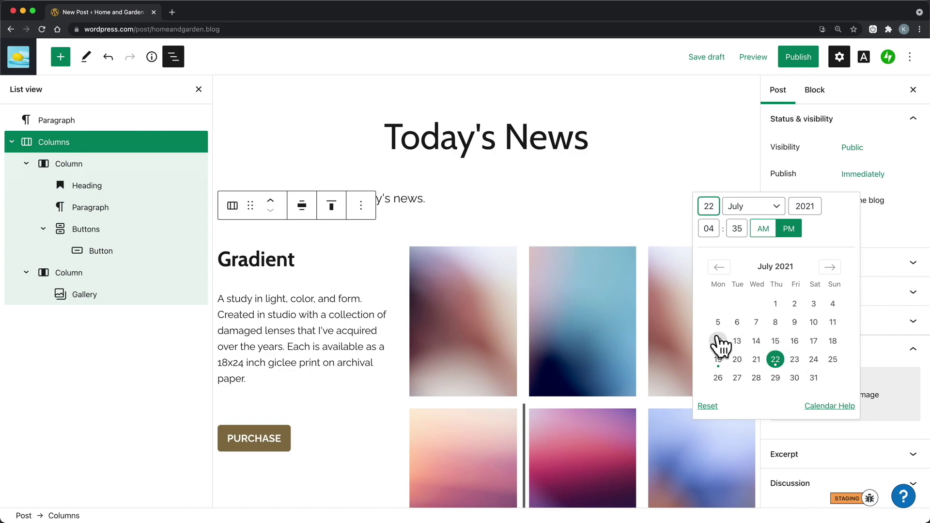
left_click(922, 219)
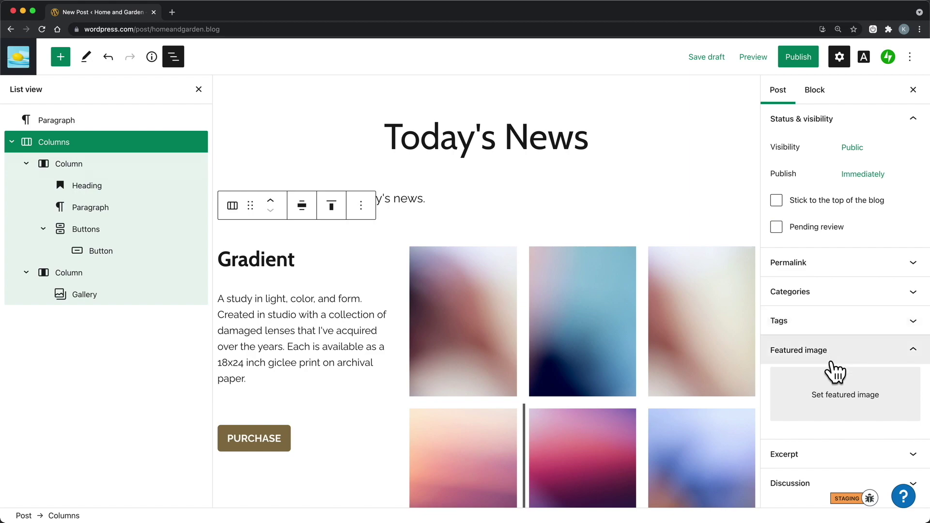
left_click(836, 394)
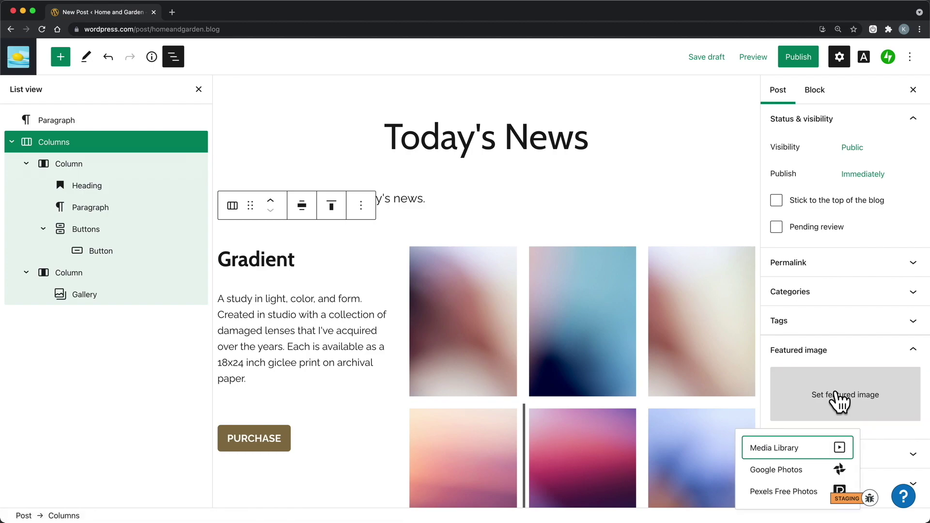
left_click(807, 447)
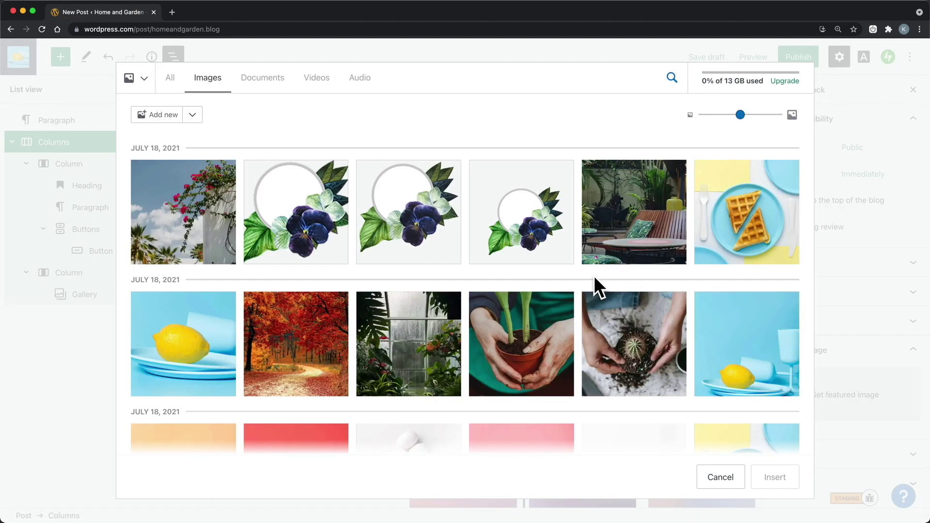
left_click(644, 330)
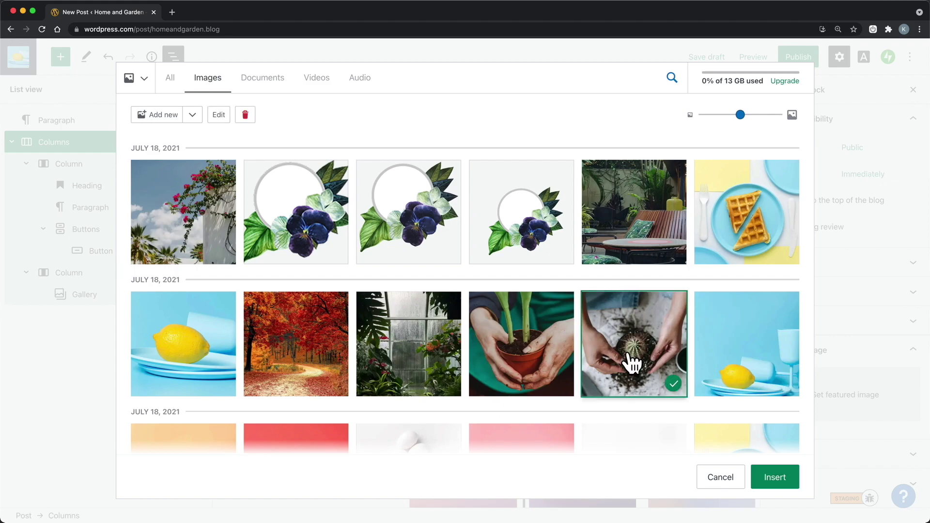
left_click(775, 478)
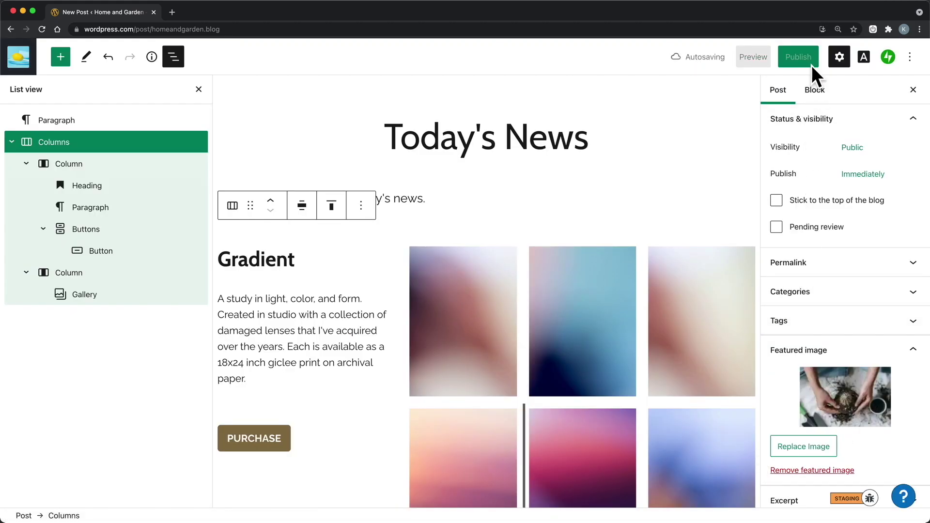
Step: Publish the Today's News post, view it live, and scroll the Blog page to see it first
left_click(797, 58)
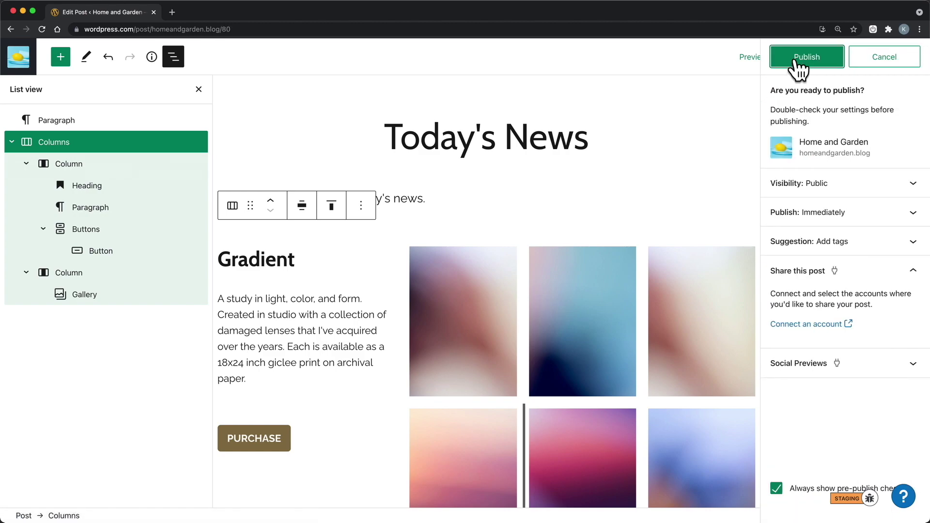
left_click(797, 57)
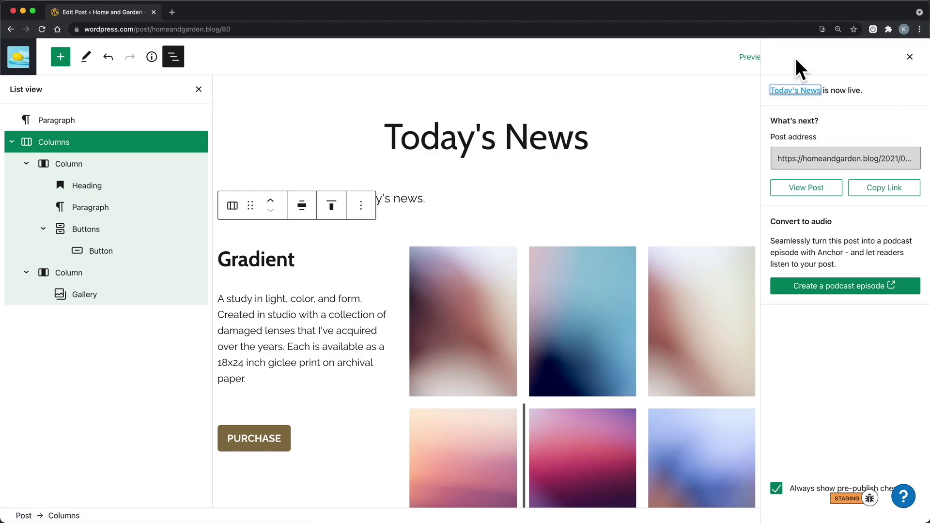
left_click(811, 189)
scroll(532, 244, "down", 4)
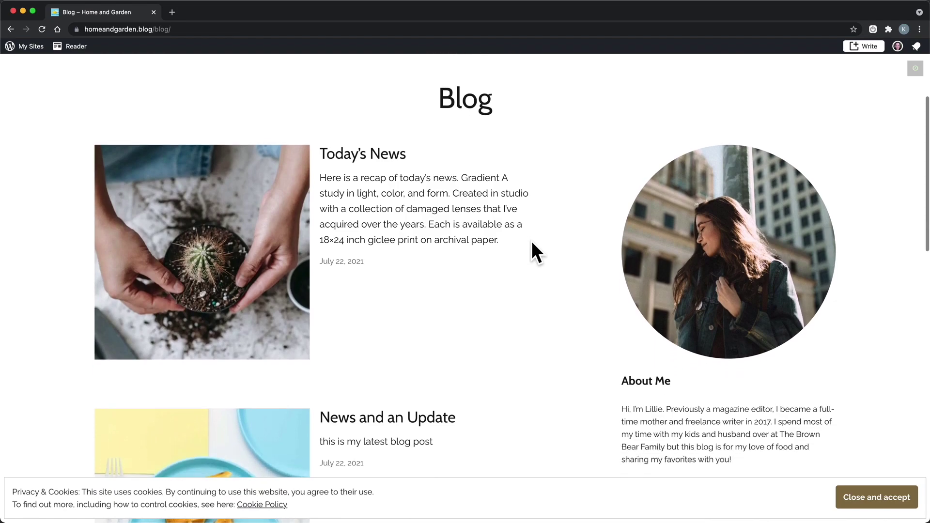
scroll(532, 244, "down", 5)
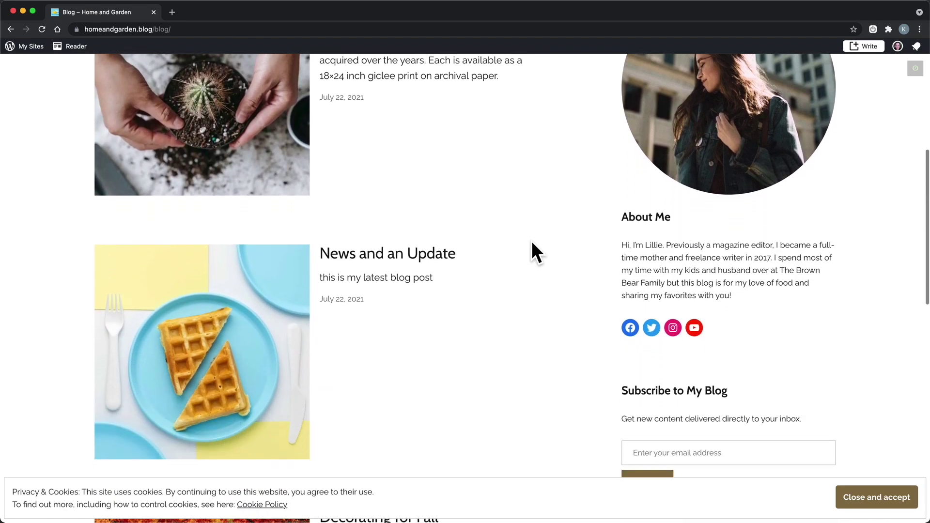
scroll(531, 240, "down", 2)
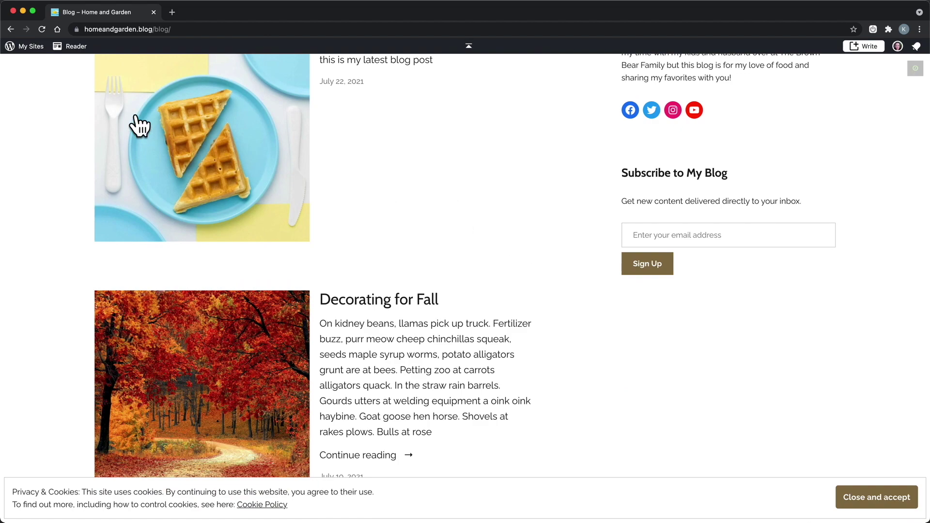
Step: In Settings > General, change Privacy from Coming Soon to Public and save the settings
left_click(23, 47)
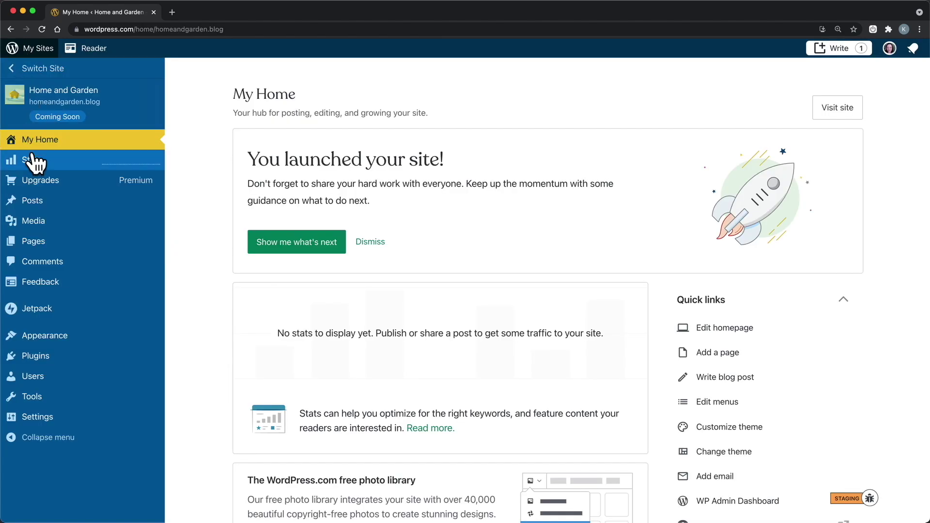
mouse_move(67, 424)
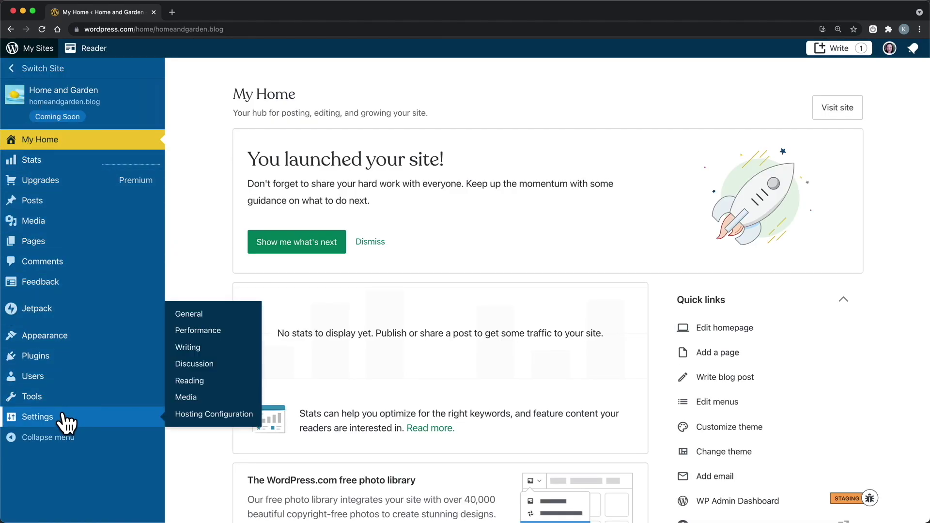
left_click(63, 417)
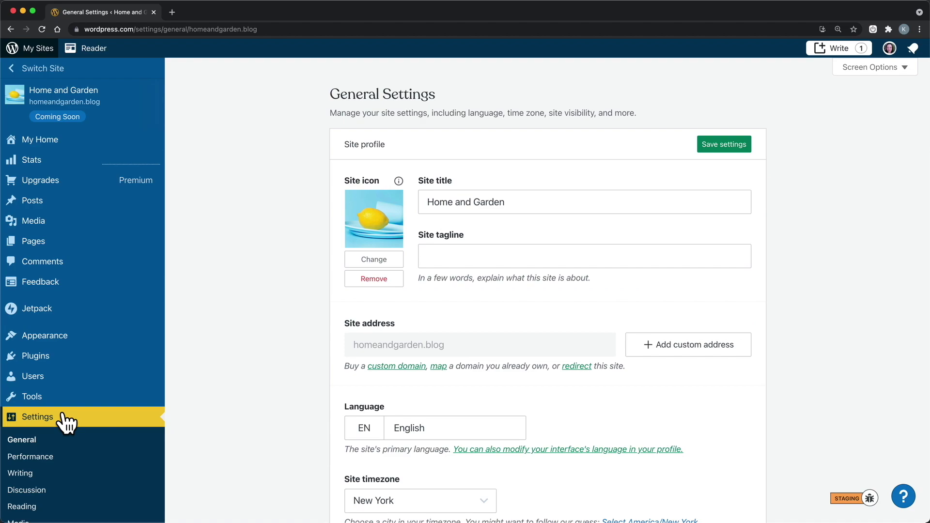
scroll(263, 386, "down", 5)
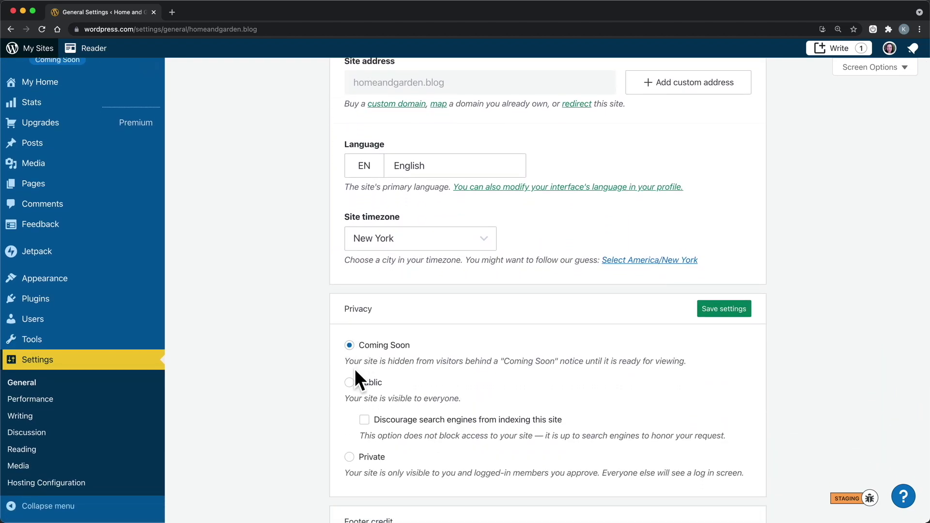
left_click(349, 382)
left_click(726, 312)
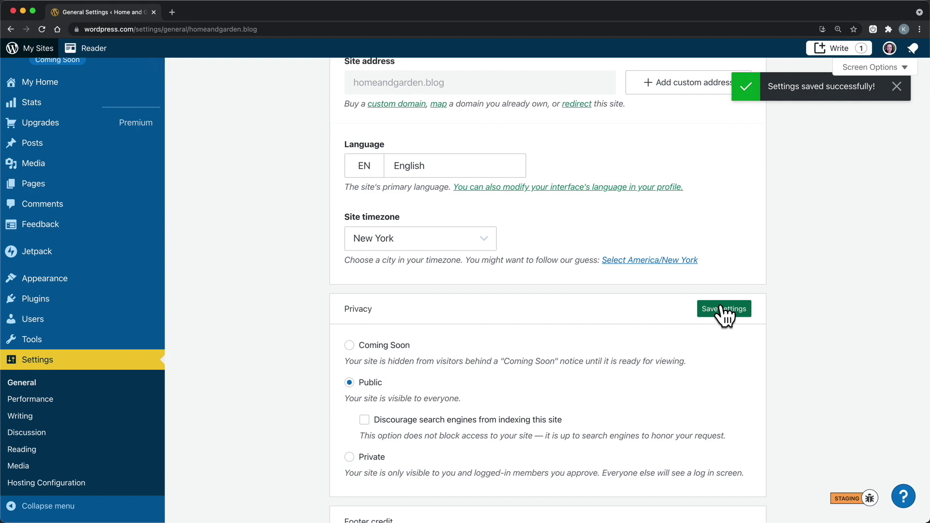
scroll(438, 172, "down", 1)
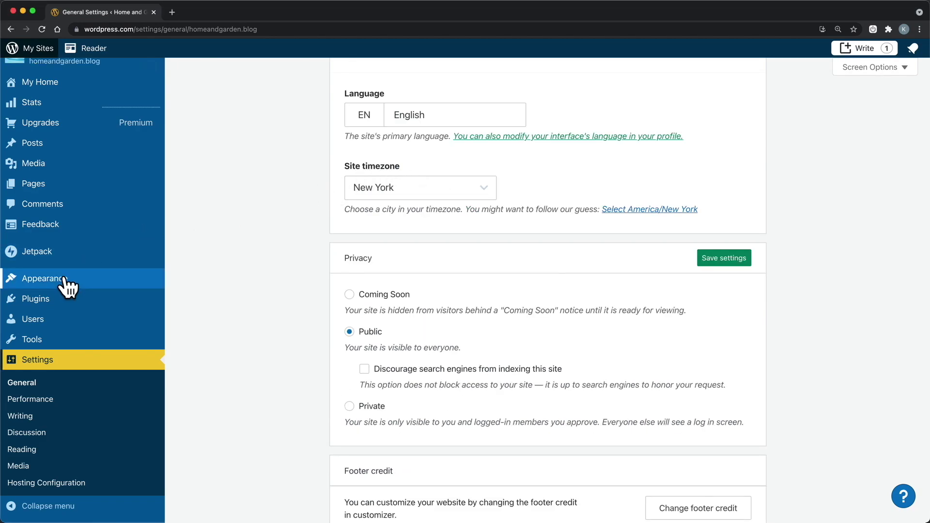
mouse_move(67, 286)
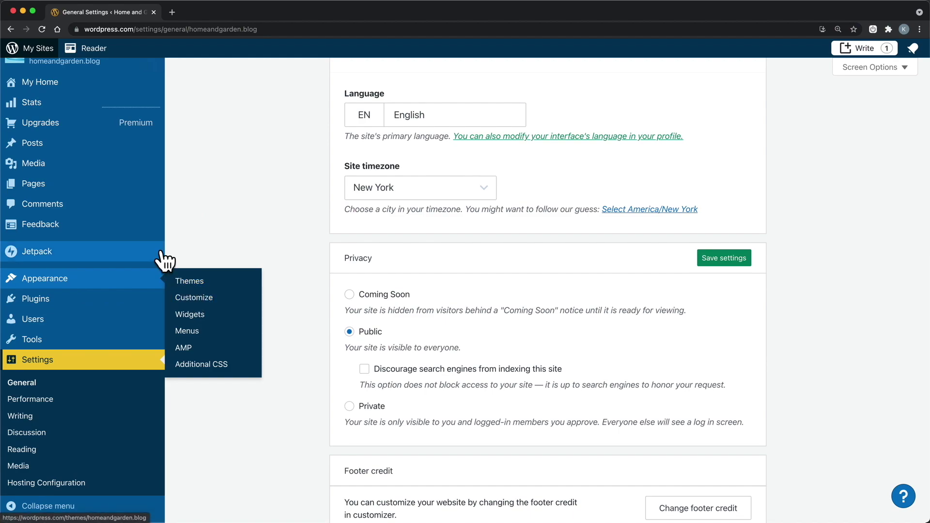
mouse_move(82, 187)
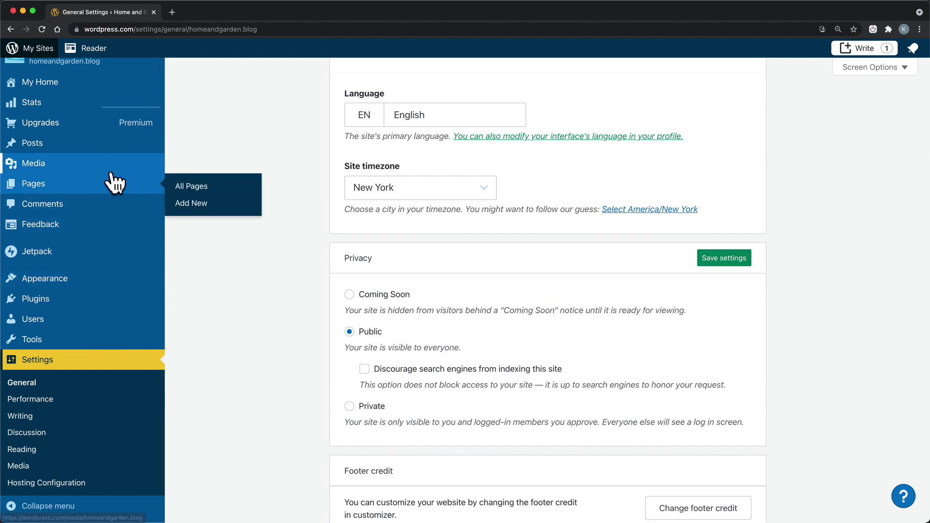
mouse_move(94, 145)
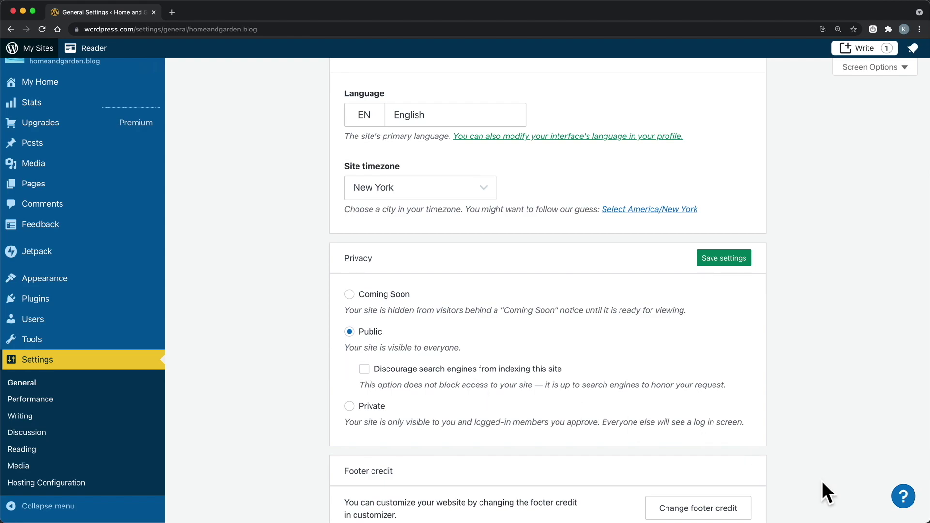
Step: Open Contact us from the help panel and enter the question 'How do I?'
left_click(904, 496)
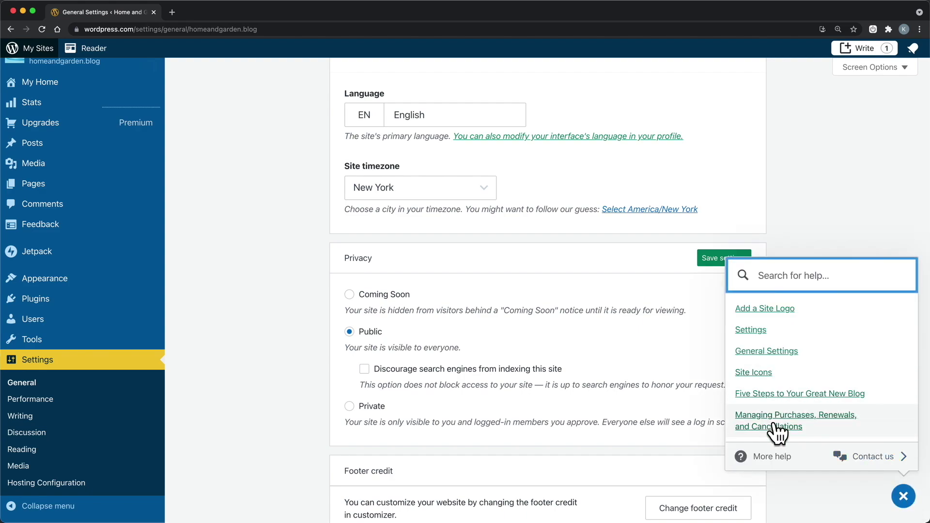
left_click(871, 458)
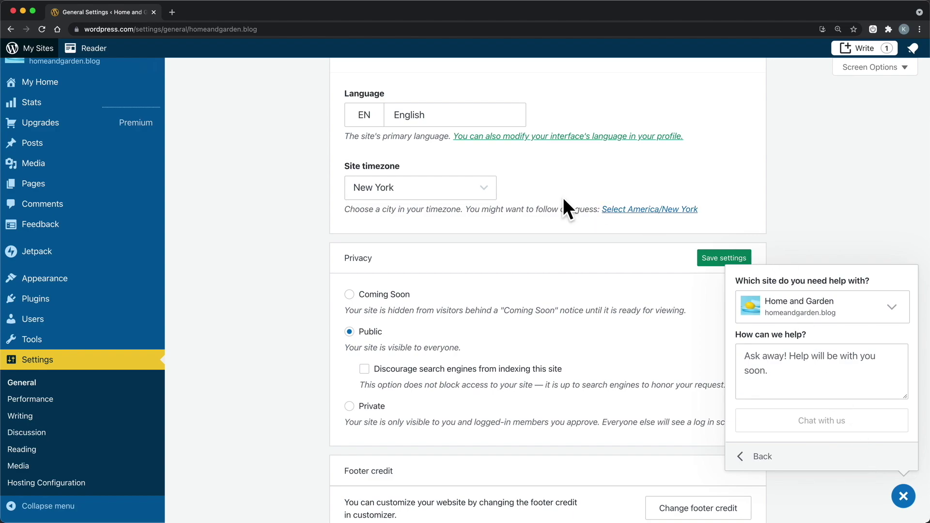
left_click(780, 382)
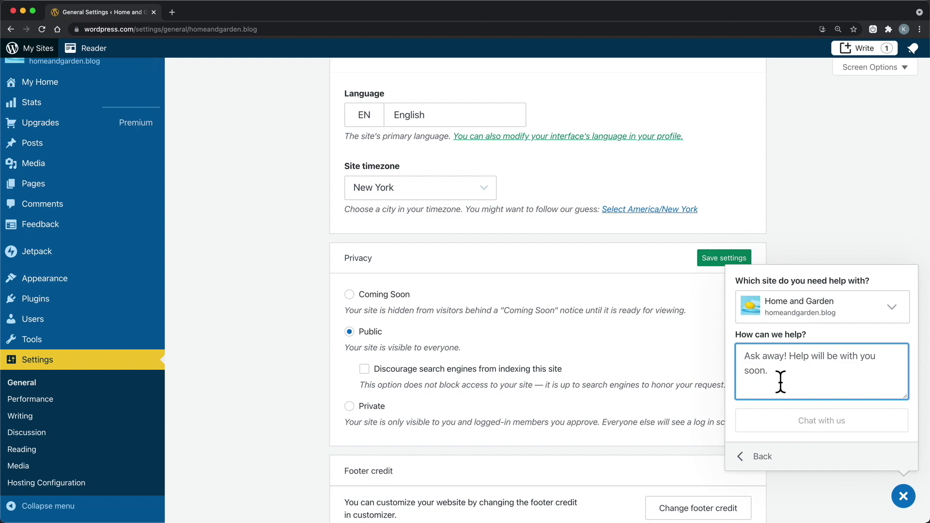
type("How do I?")
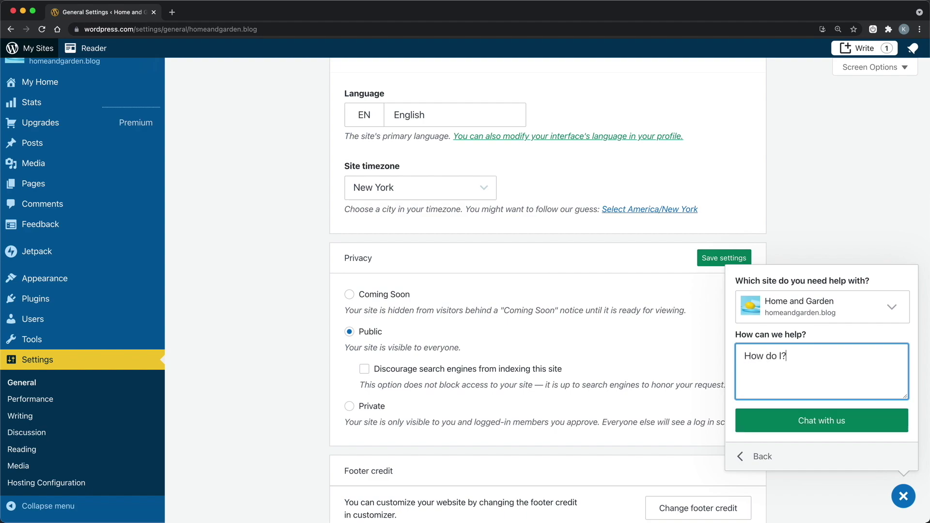